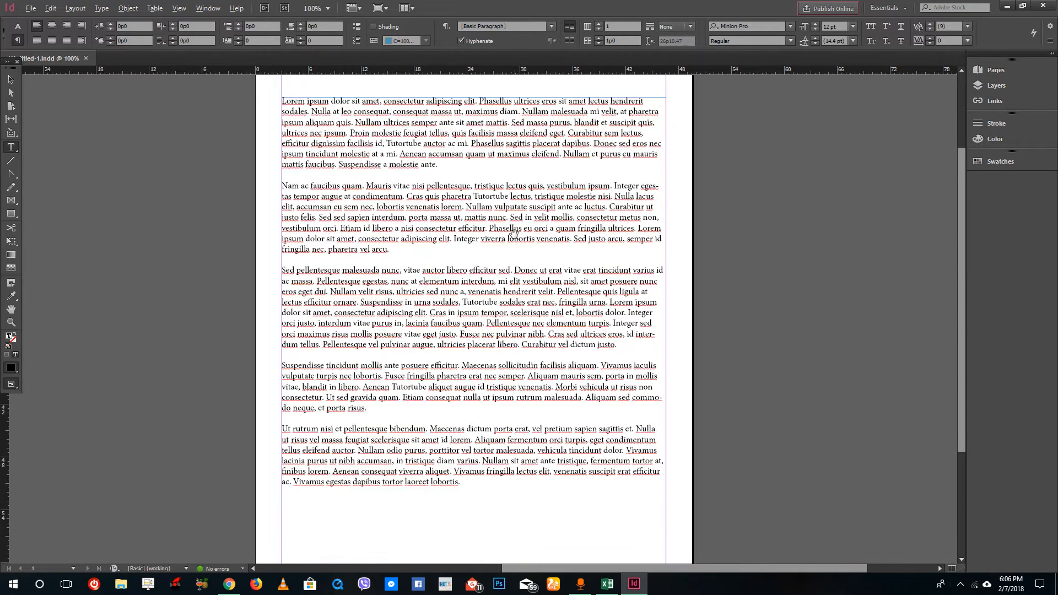
- Switch the workspace to Advanced and fit the page in the window
left_click_drag(504, 281, 255, 173)
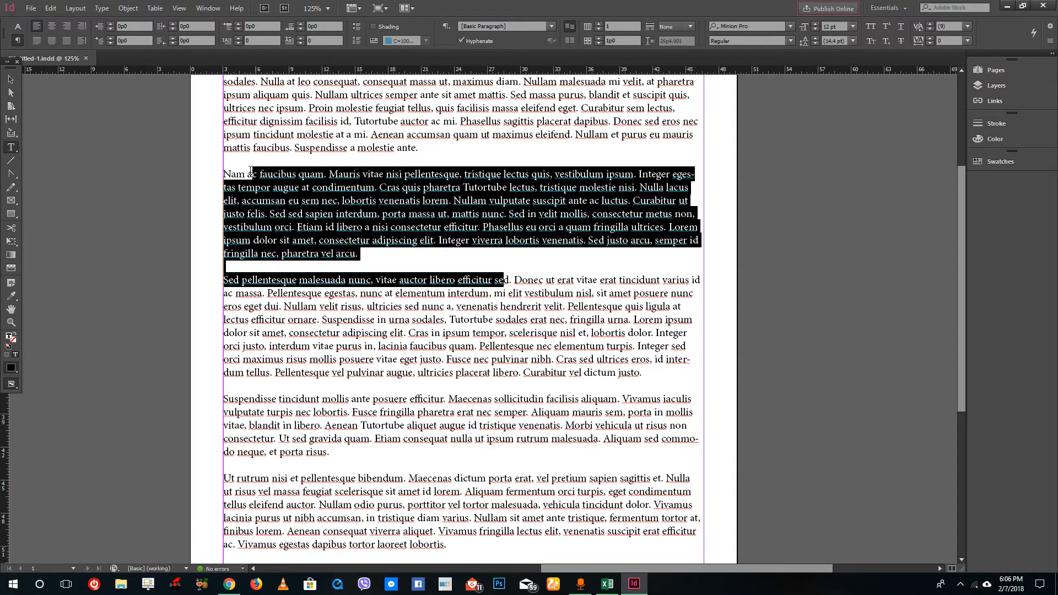
left_click(467, 264)
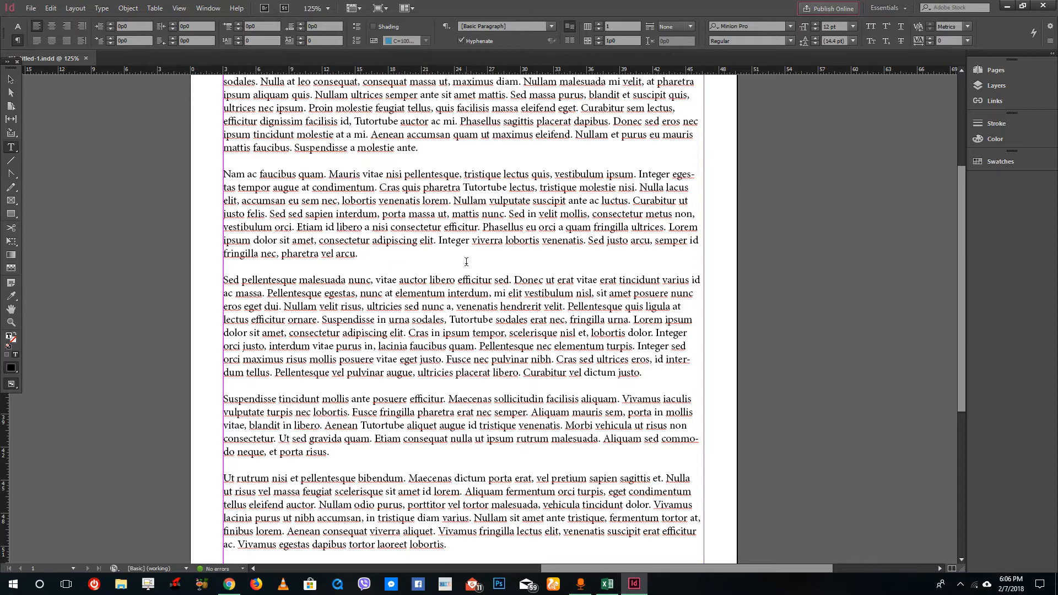
left_click(878, 9)
left_click(917, 22)
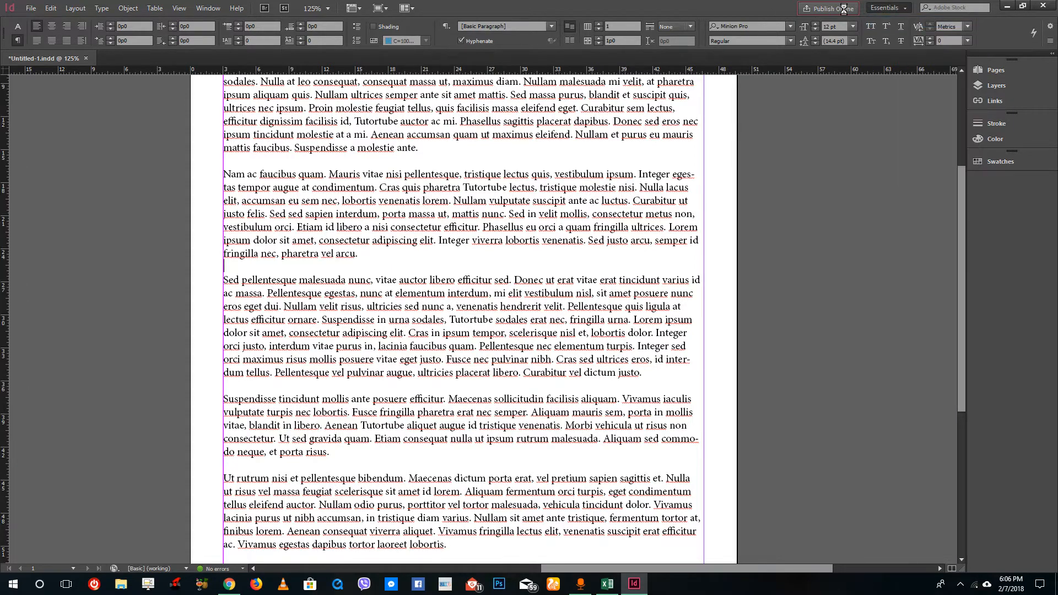
key("ctrl+0")
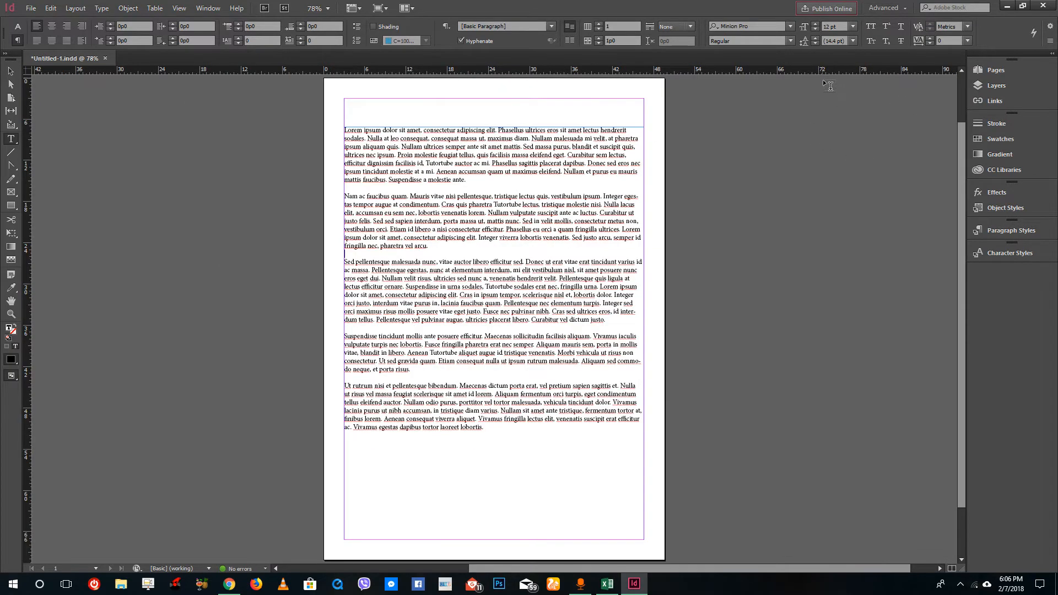
- Open the Paragraph Styles panel and create a new paragraph style
left_click(998, 235)
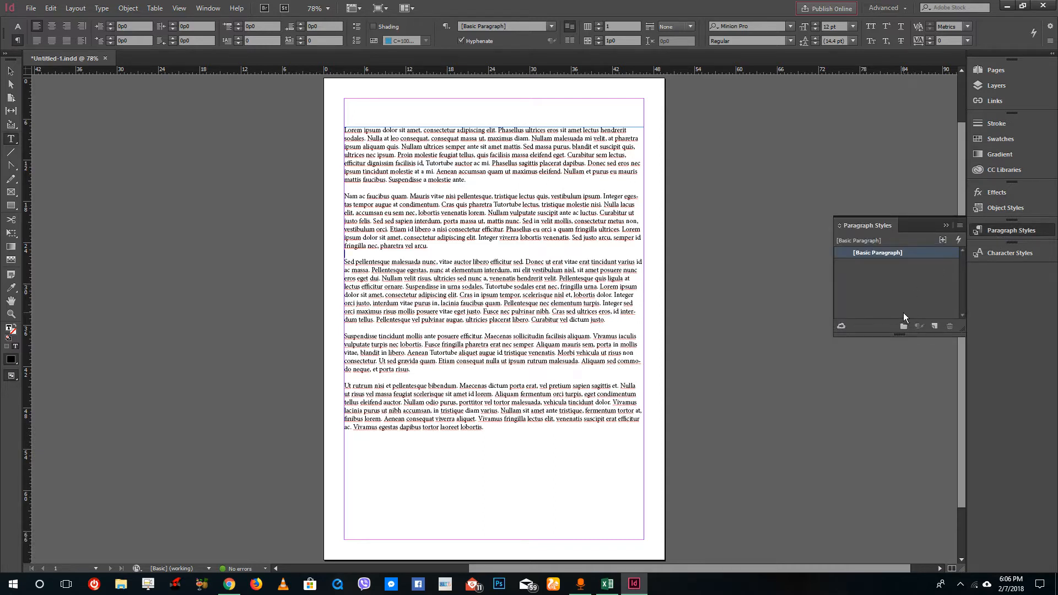
left_click(935, 326)
left_click(882, 266)
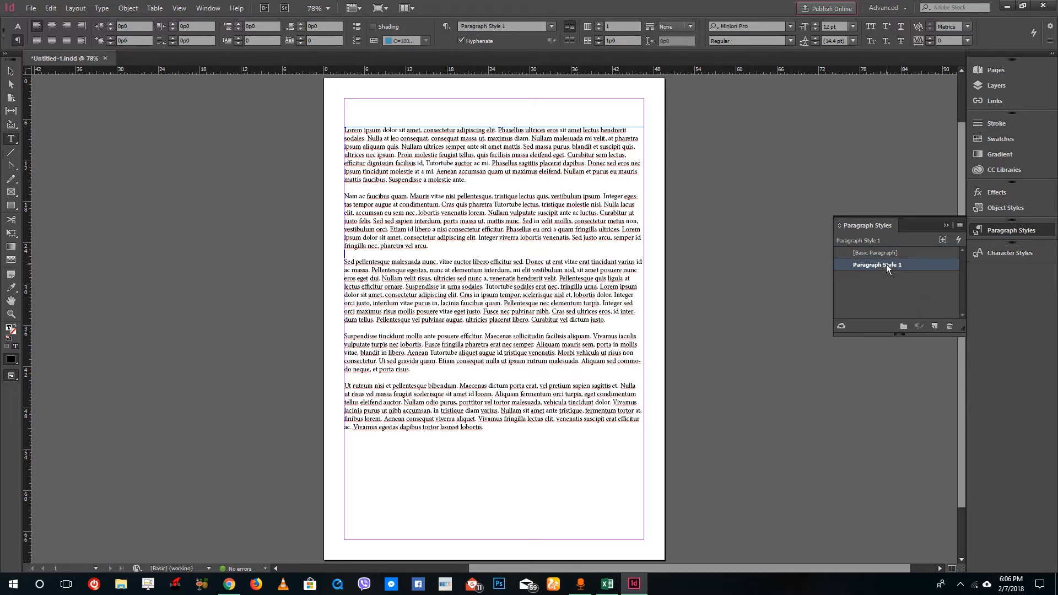
right_click(884, 265)
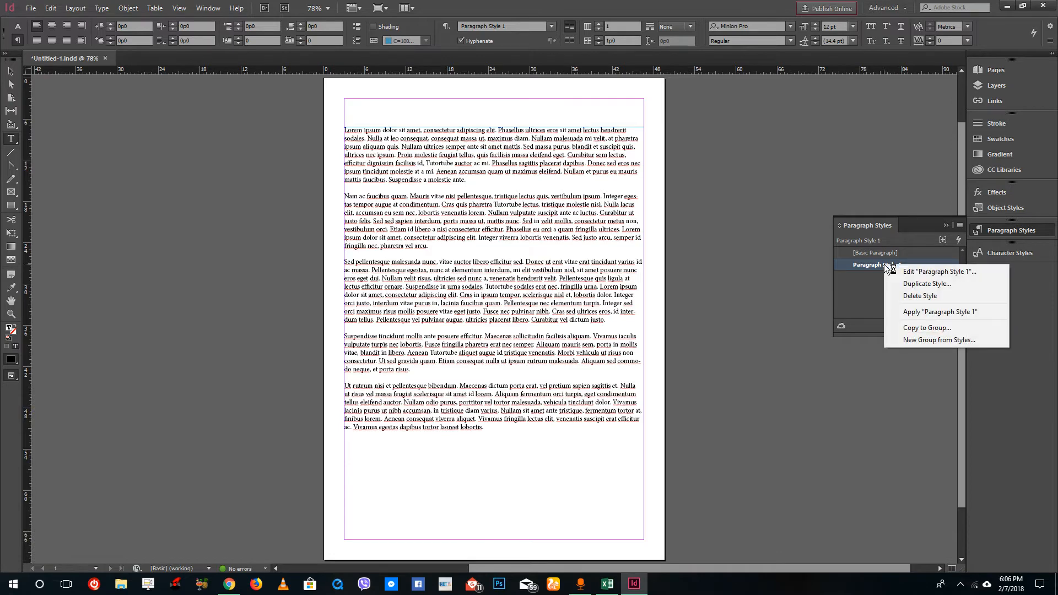
- Edit the new style's options to turn the underline on with the Japanese Dots type
left_click(937, 271)
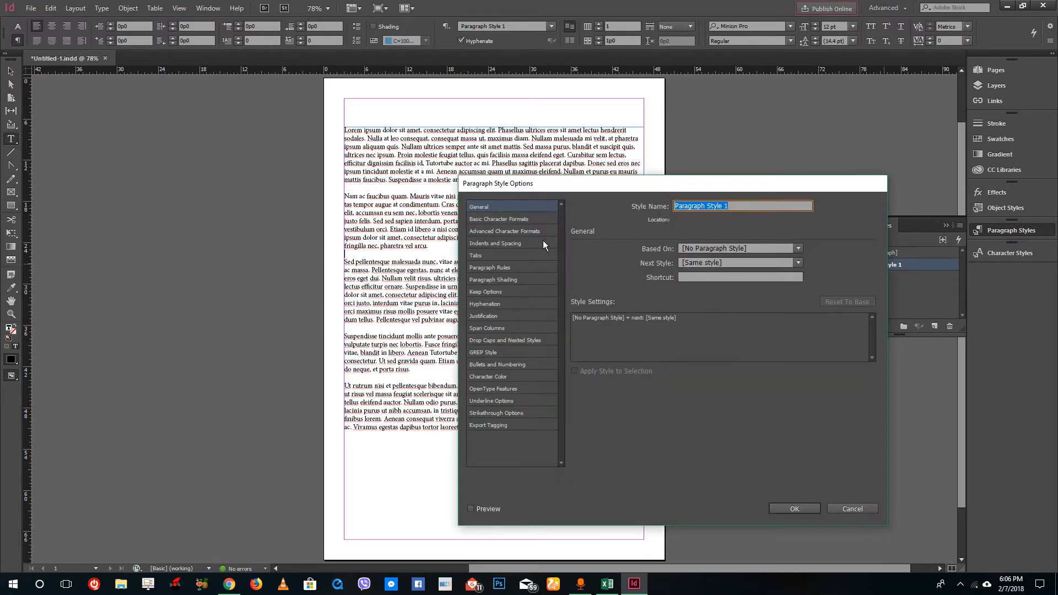
left_click(486, 292)
left_click(488, 304)
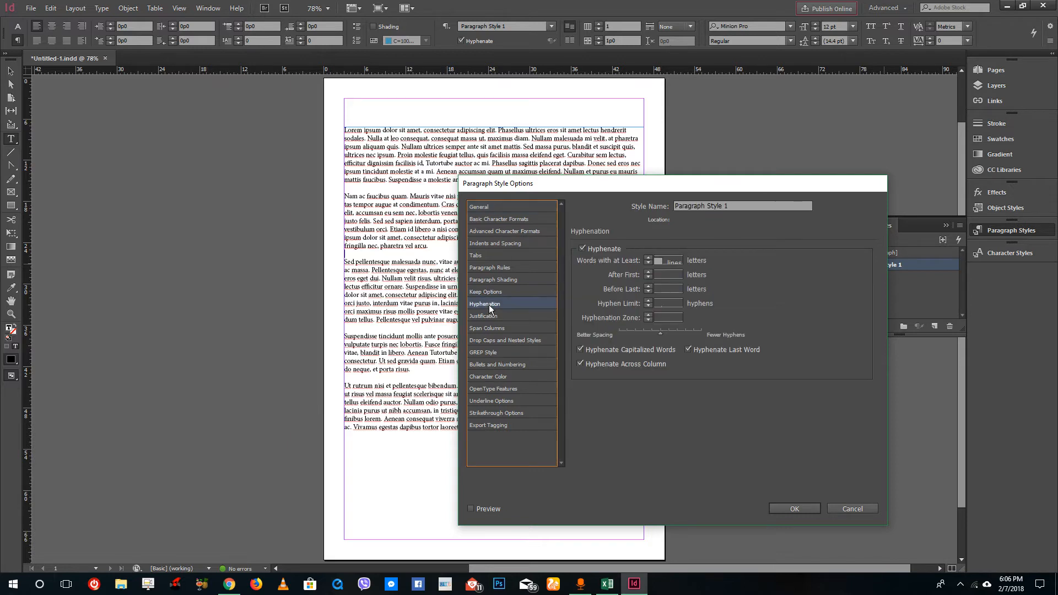
left_click(501, 402)
left_click(604, 260)
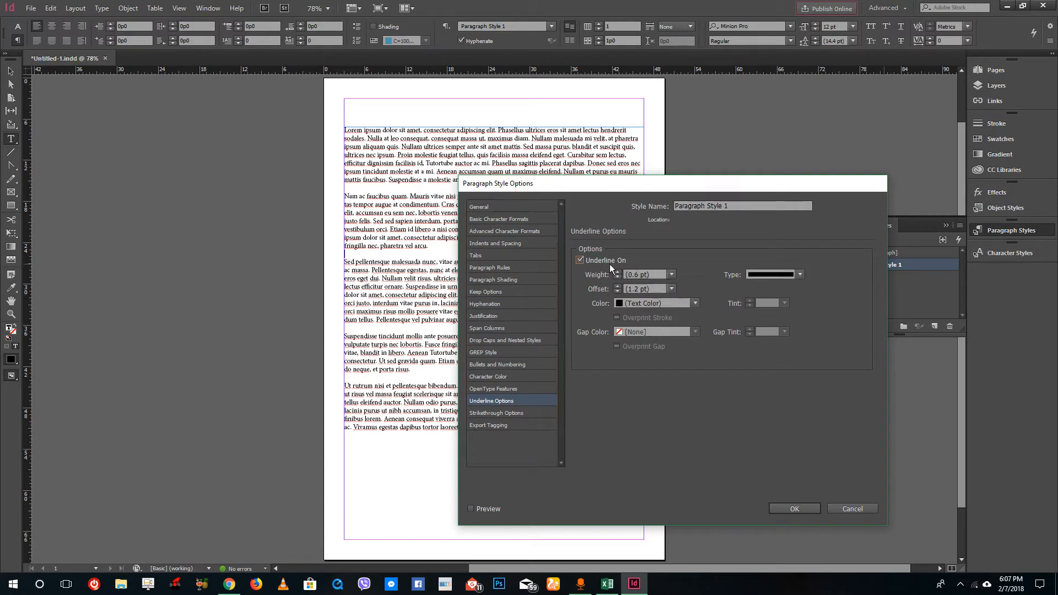
left_click(799, 274)
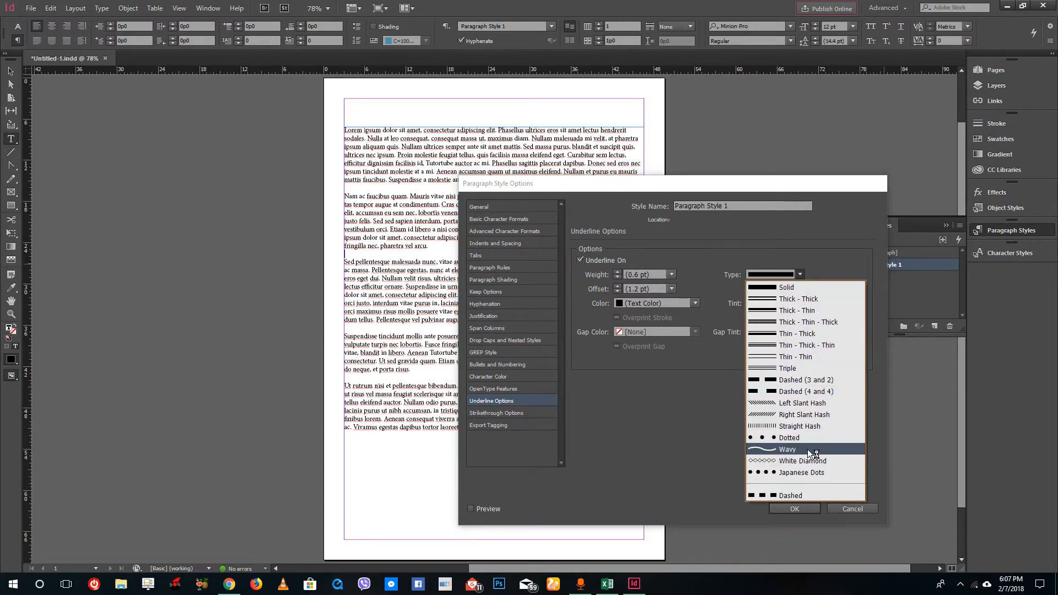
left_click(809, 473)
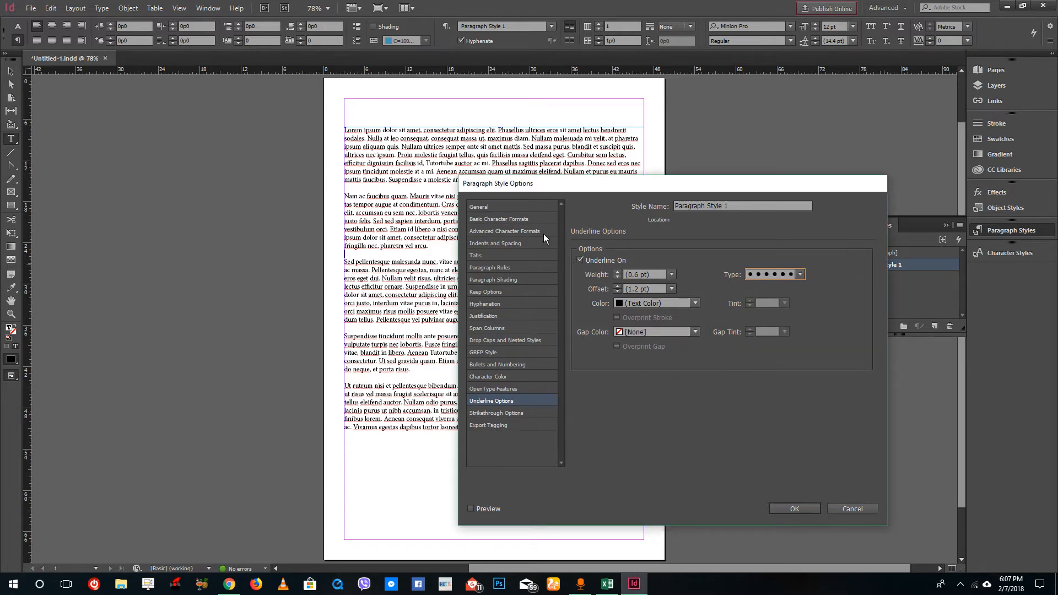
- Set the style's character color to the green swatch C=75 M=5 Y=100 K=0
left_click(500, 255)
left_click(501, 268)
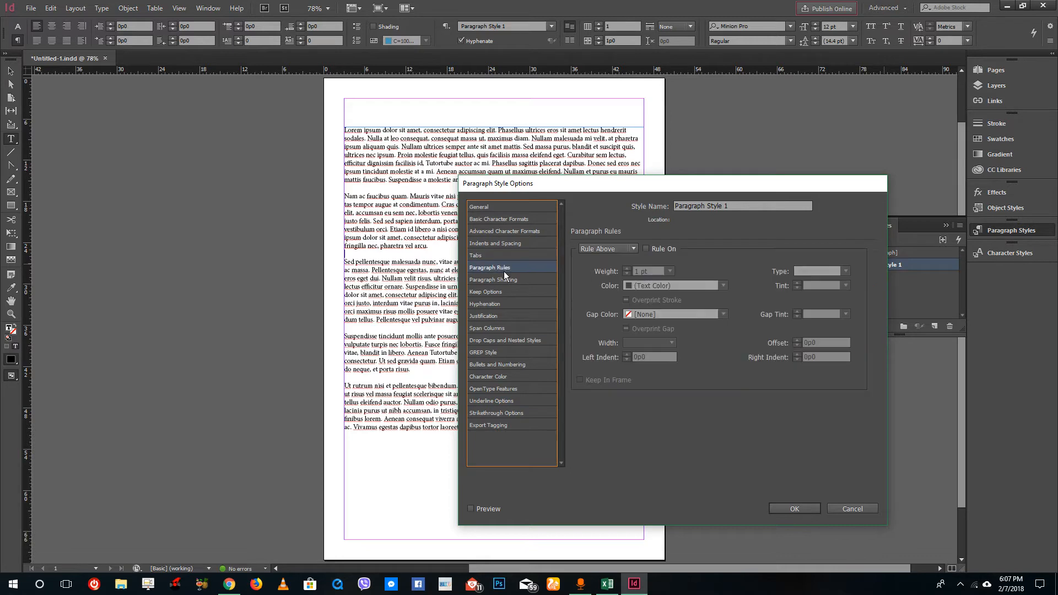
left_click(507, 257)
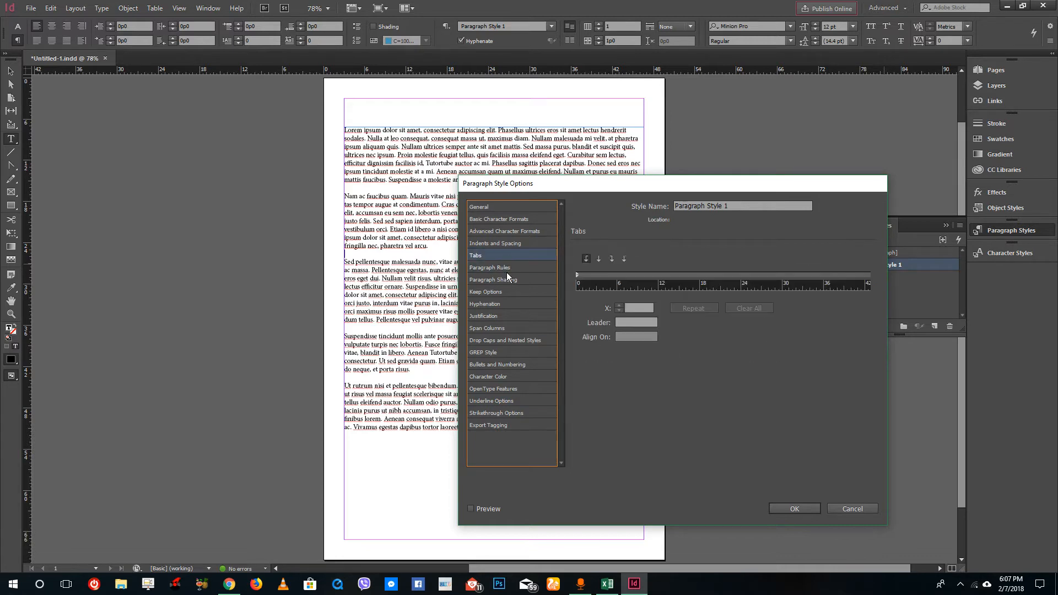
left_click(507, 270)
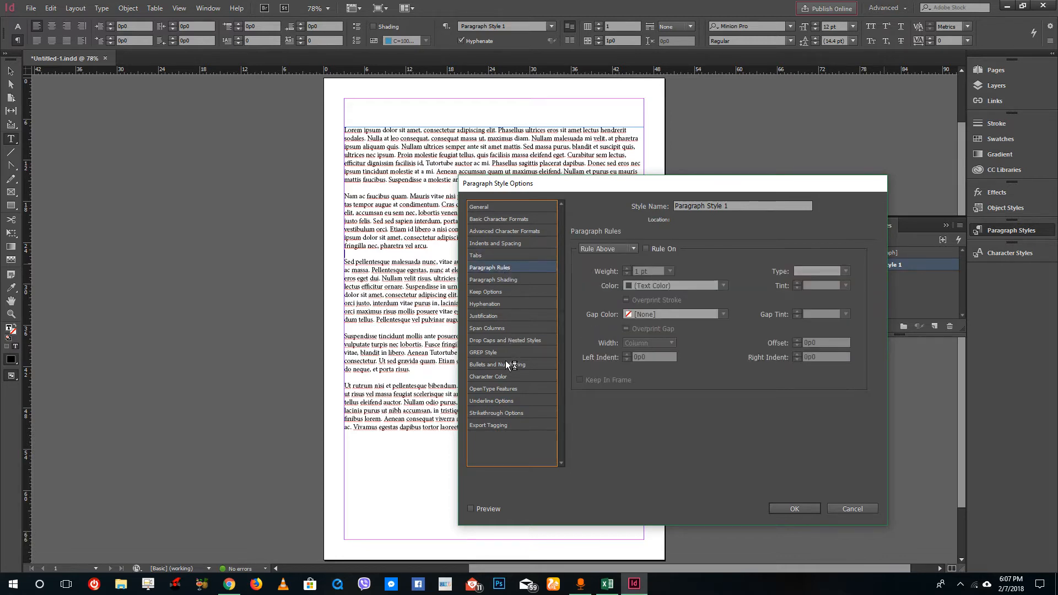
left_click(502, 379)
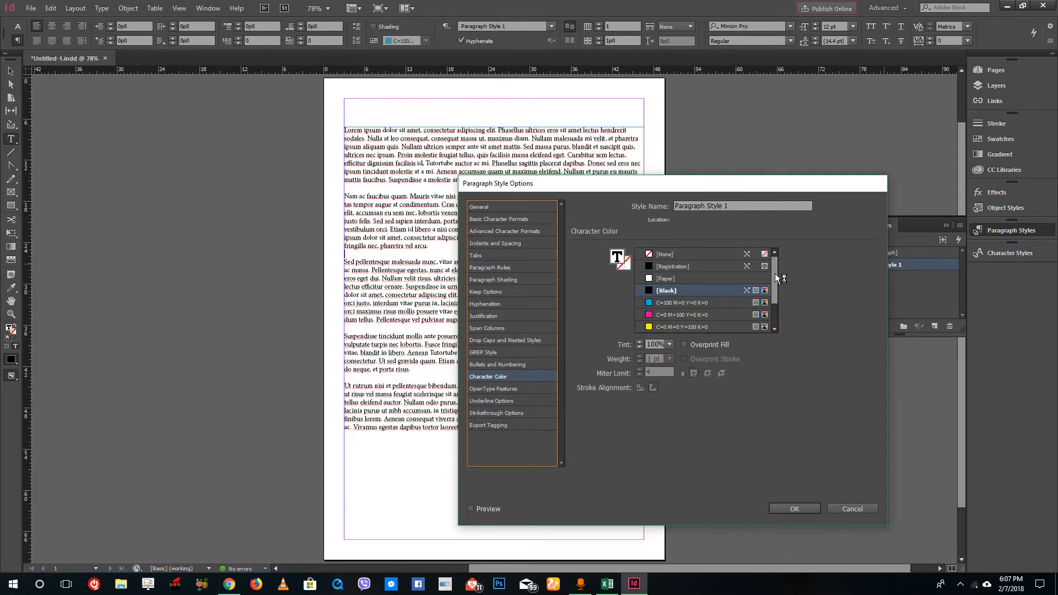
left_click(690, 320)
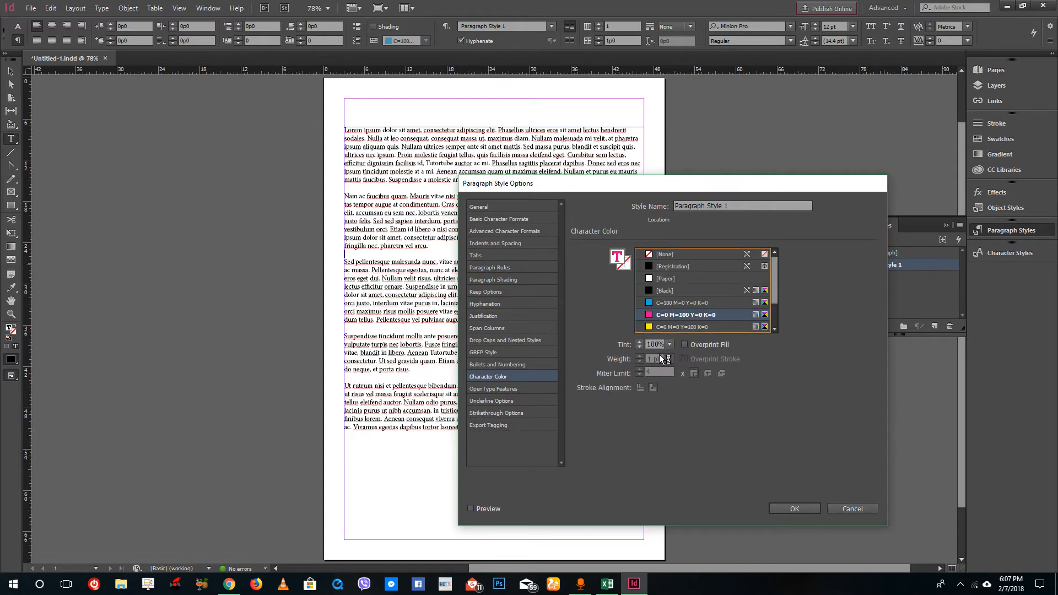
scroll(689, 309, "down", 2)
scroll(686, 312, "down", 1)
left_click(687, 326)
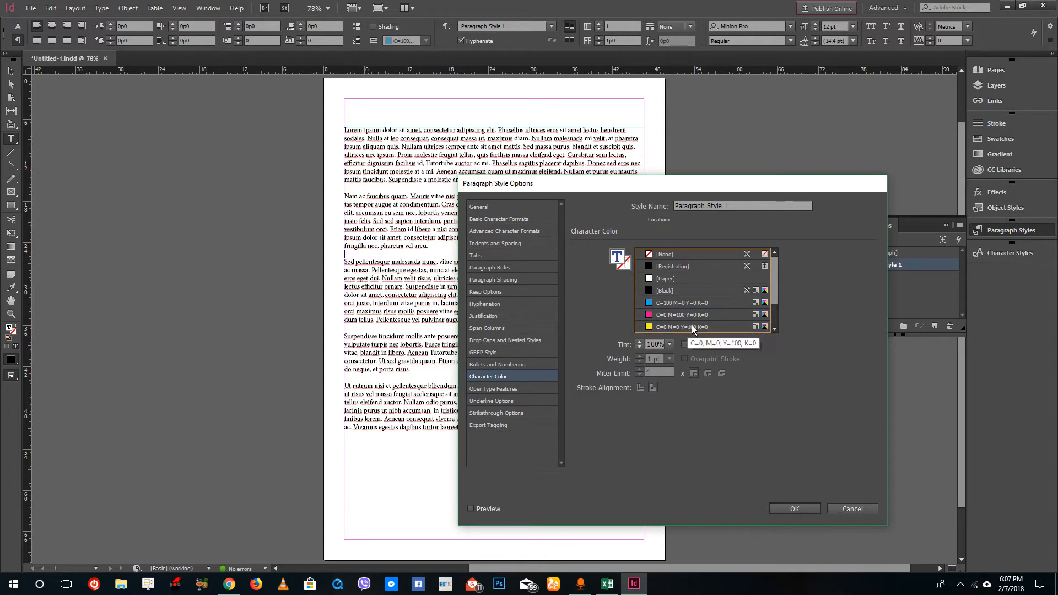
left_click(674, 314)
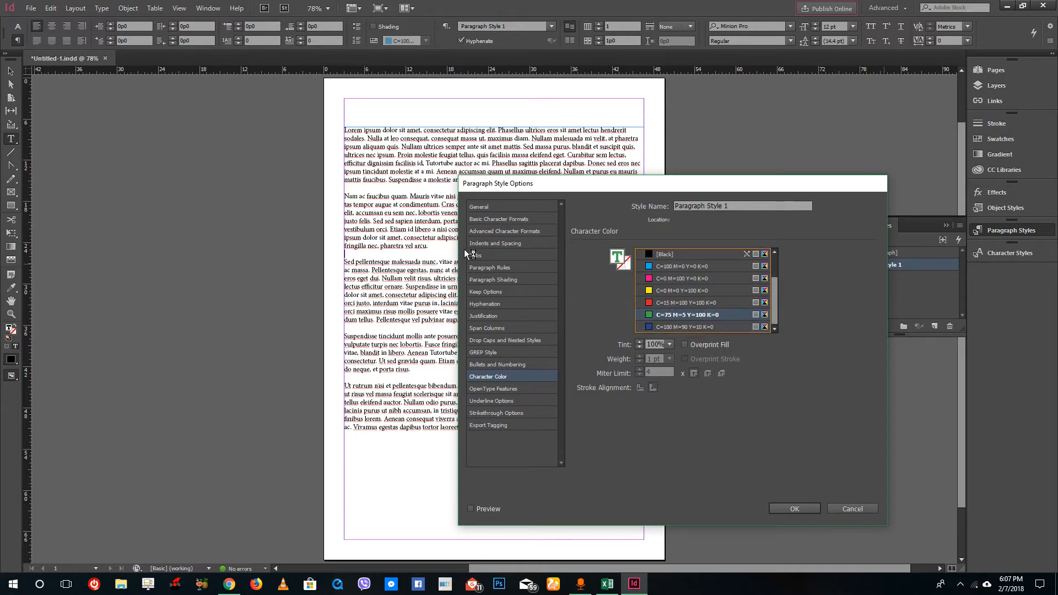
- Set the style's font family to Moronic Misfire BRK and its size to 21 pt
left_click(499, 244)
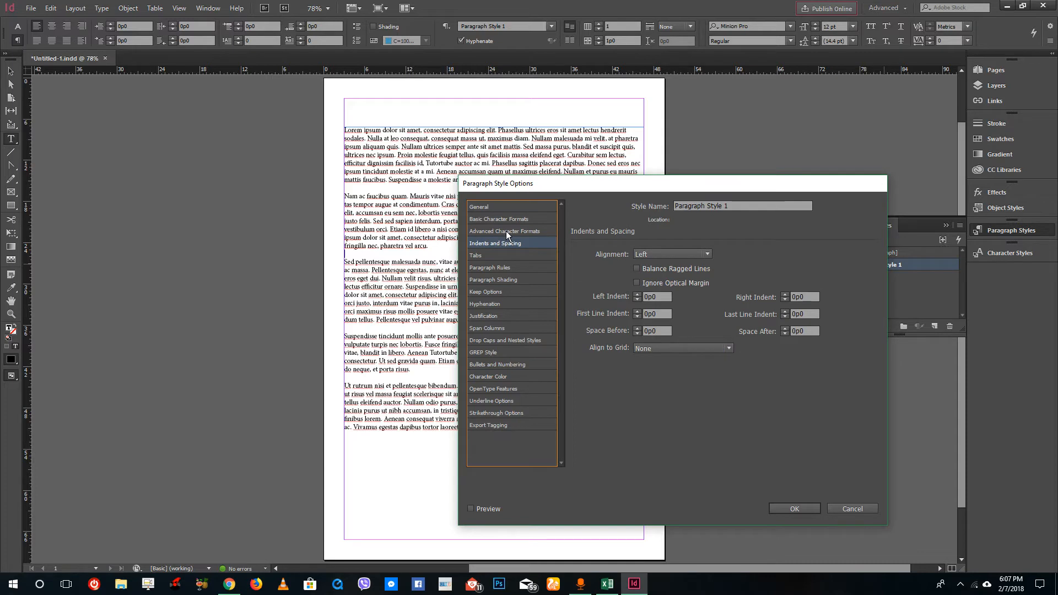
left_click(506, 230)
left_click(511, 222)
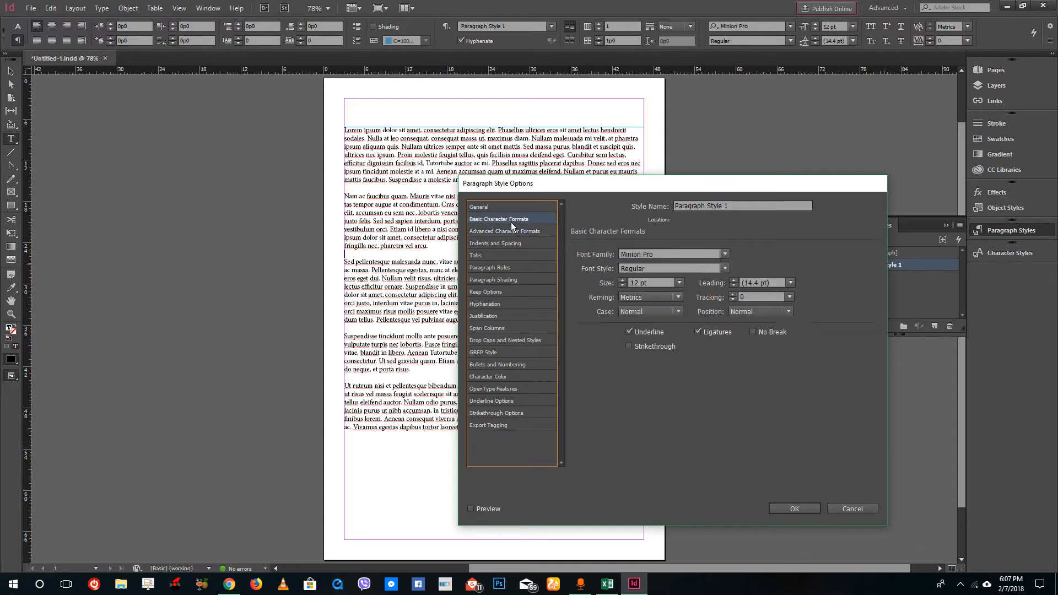
left_click(723, 255)
left_click(696, 348)
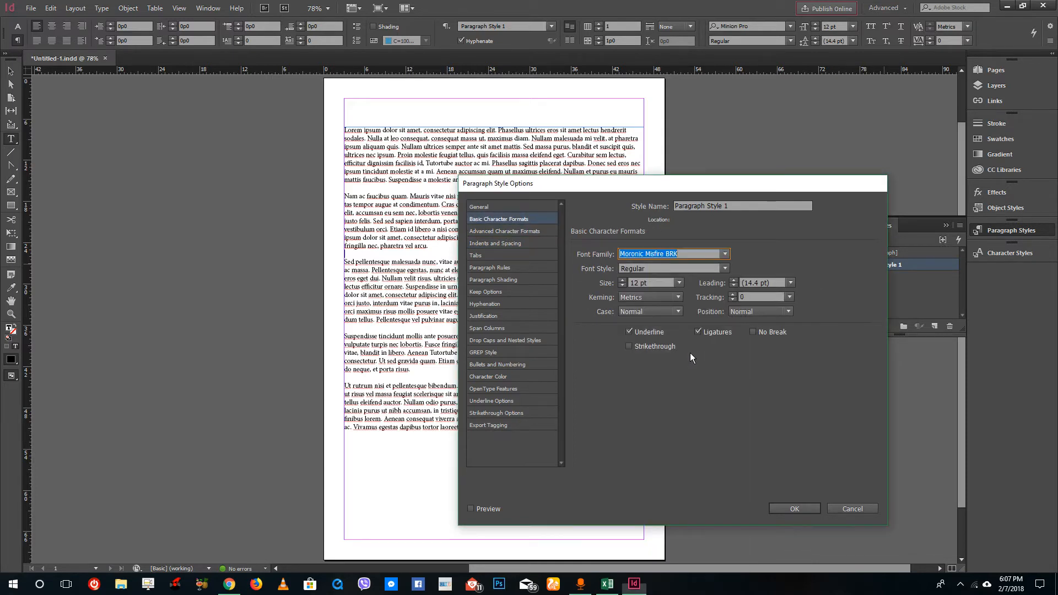
left_click(726, 268)
left_click(725, 268)
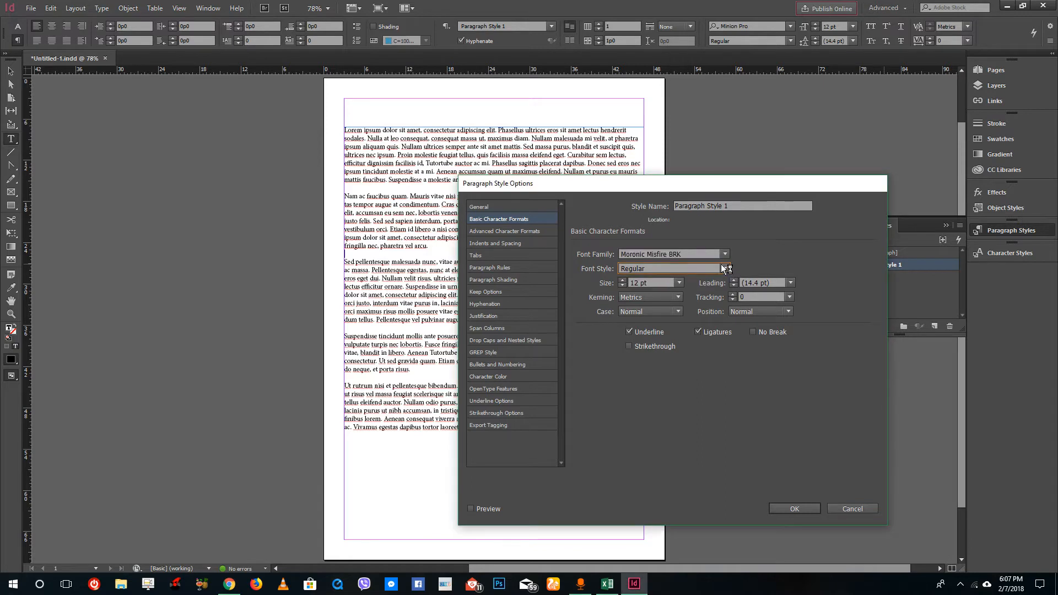
left_click(623, 280)
left_click(623, 280)
left_click(622, 281)
left_click(622, 281)
left_click(623, 280)
left_click(622, 281)
left_click(621, 282)
left_click(622, 281)
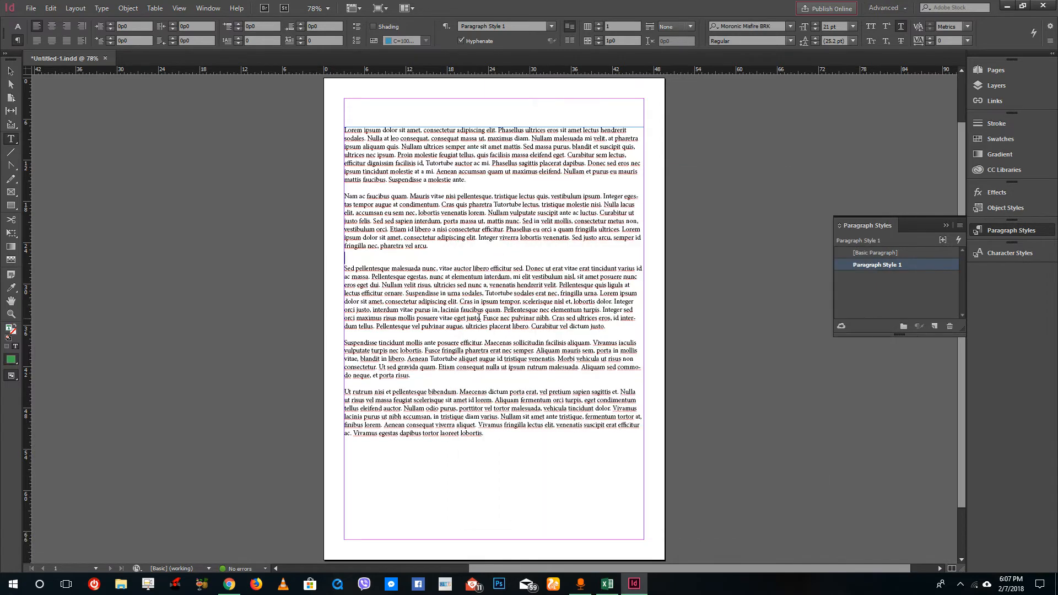
- Remove the empty line after the second paragraph and apply Paragraph Style 1 to that paragraph
key("BackSpace")
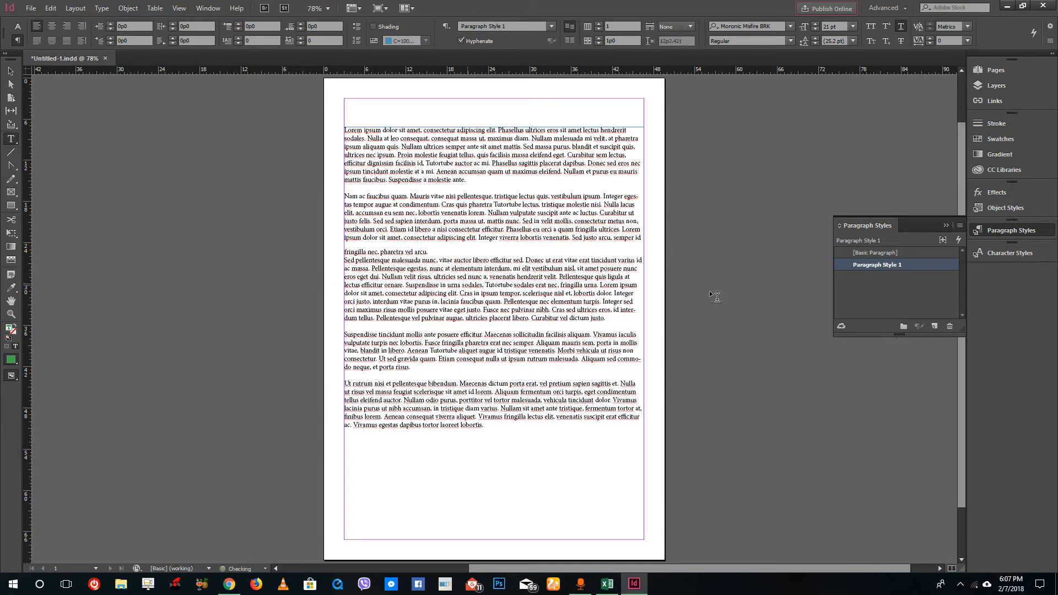
left_click(888, 265)
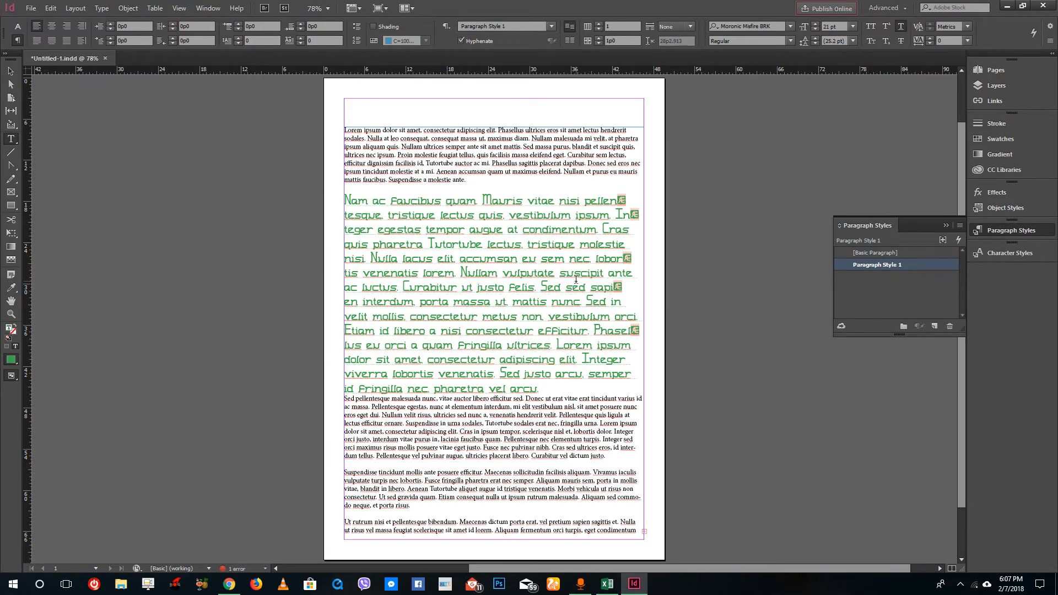
key("ctrl+z")
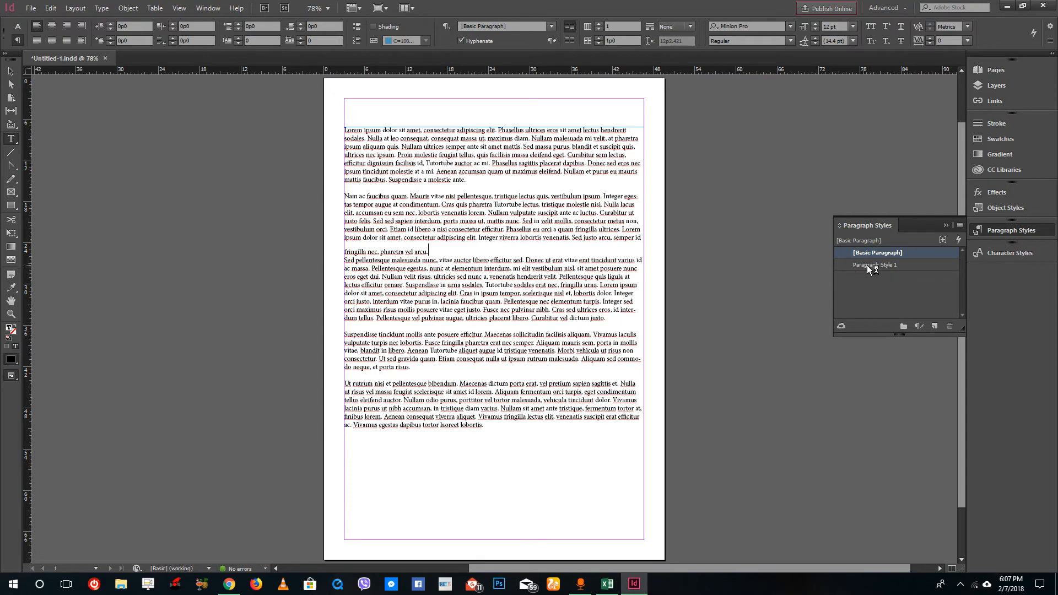
right_click(873, 264)
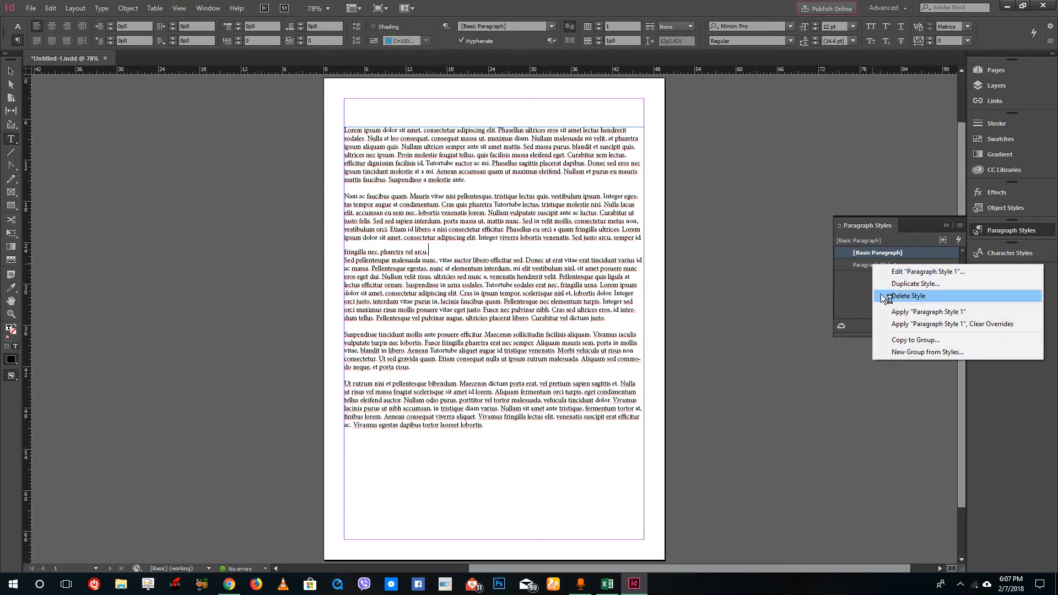
left_click(857, 272)
left_click(865, 264)
- Rename the paragraph style as Heading
right_click(865, 264)
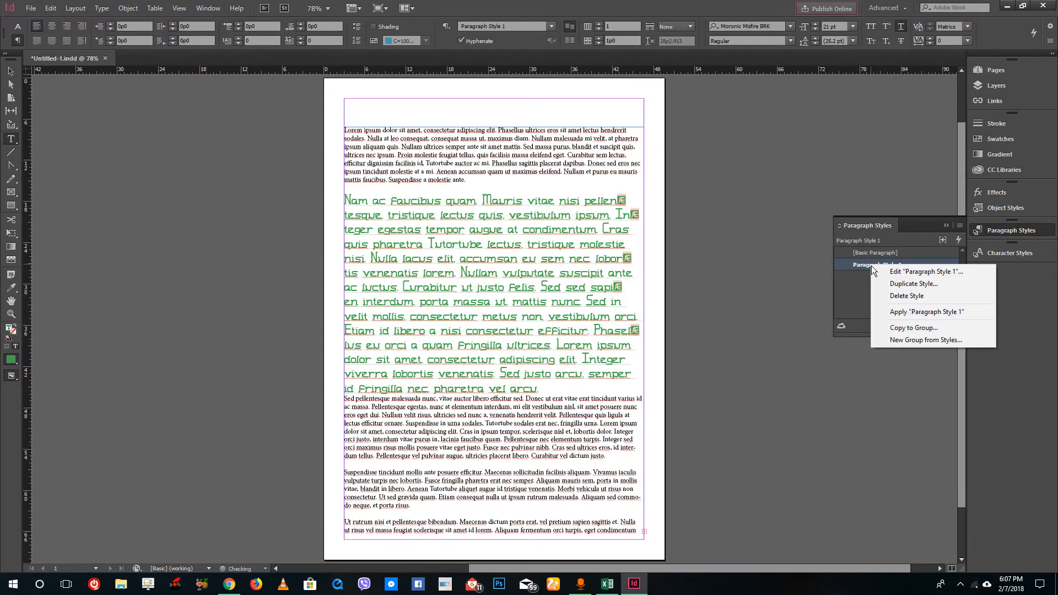
left_click(858, 300)
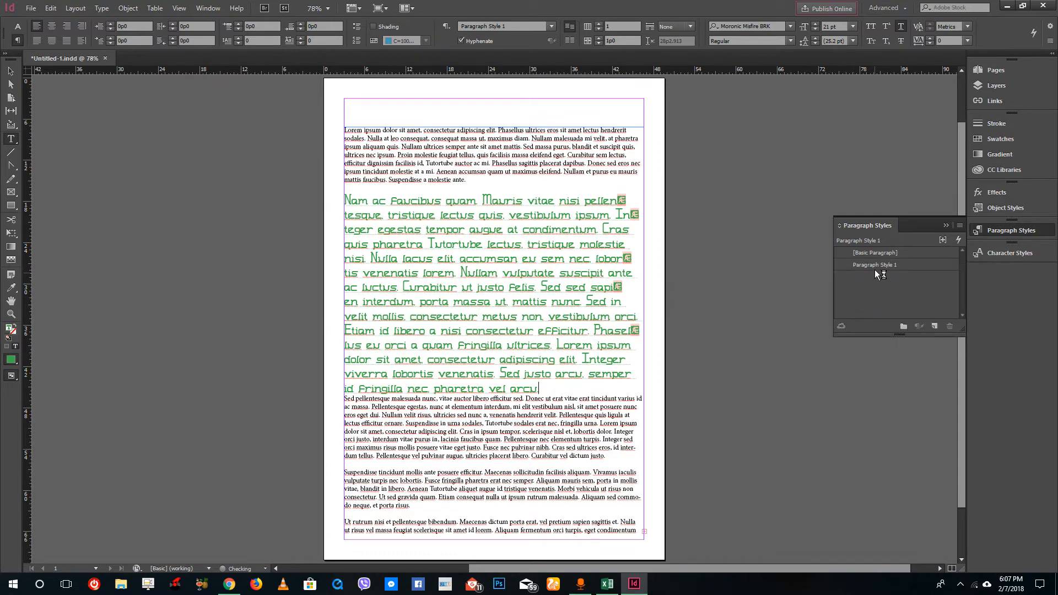
left_click(862, 264)
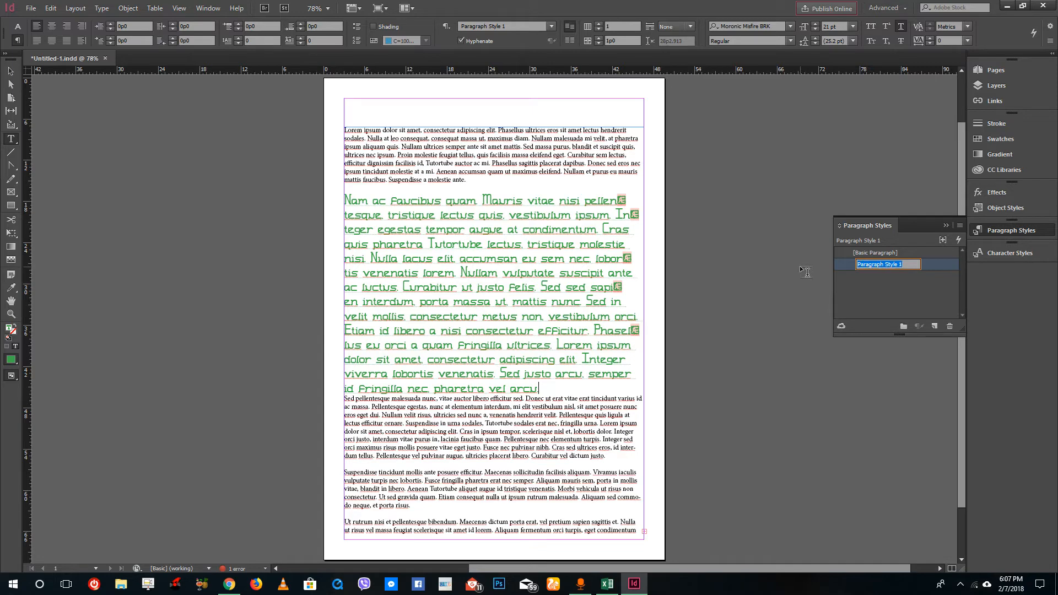
type("Heading")
key("Return")
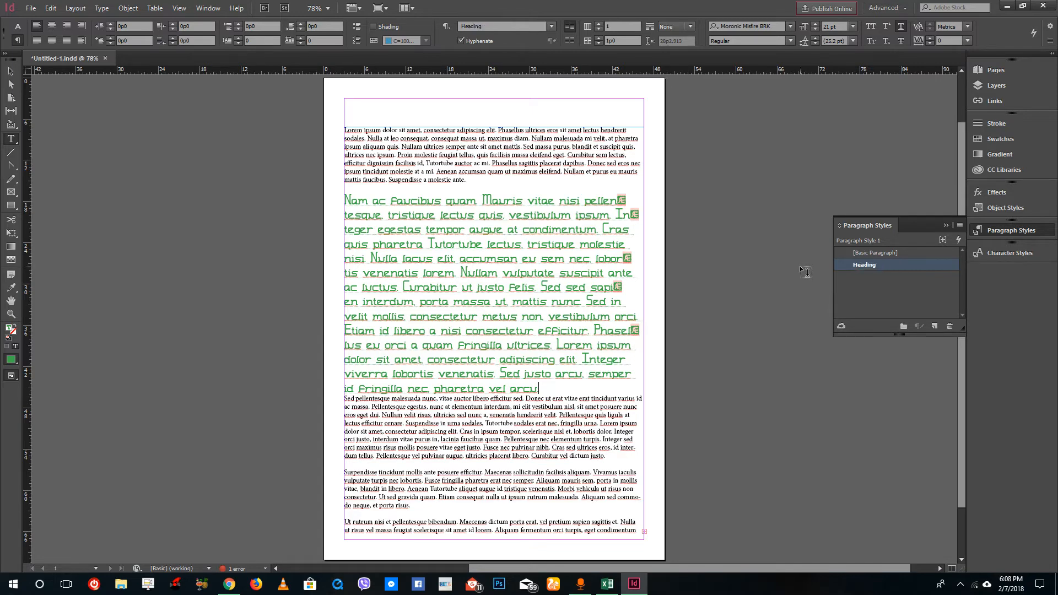
- Apply Basic Paragraph back to the second paragraph and place the cursor in the last paragraph
left_click(870, 254)
left_click(512, 366)
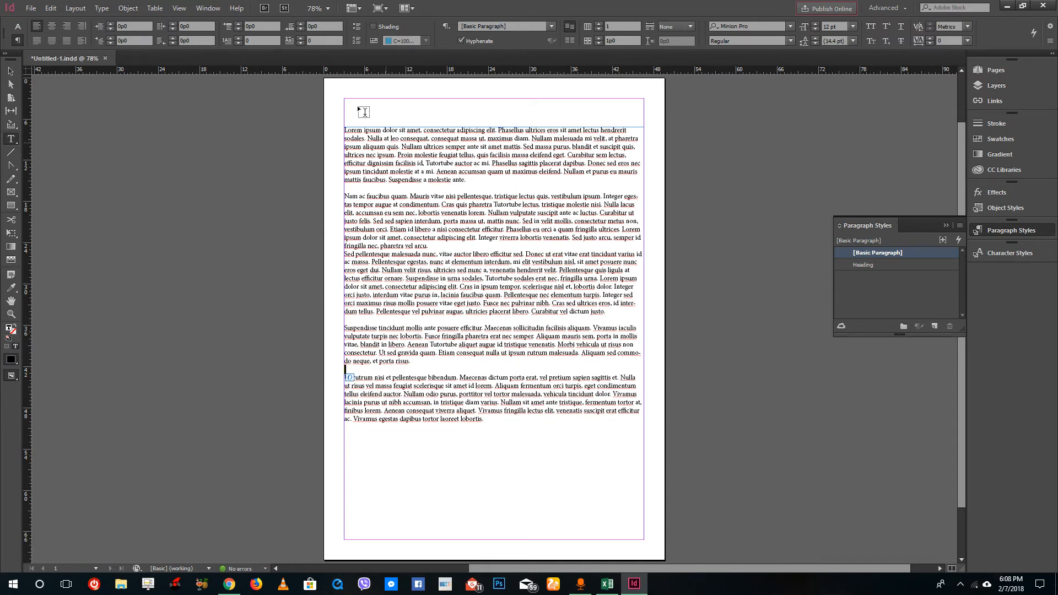
- Create a new paragraph style and set its drop cap to 2 lines and 1 character in the style options
left_click(935, 328)
right_click(880, 265)
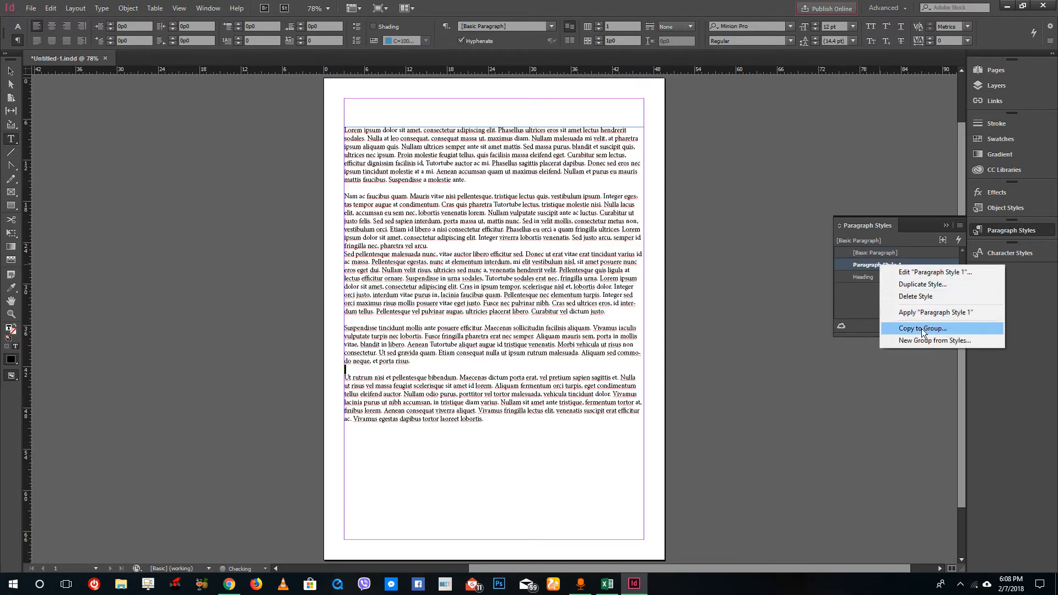
left_click(945, 272)
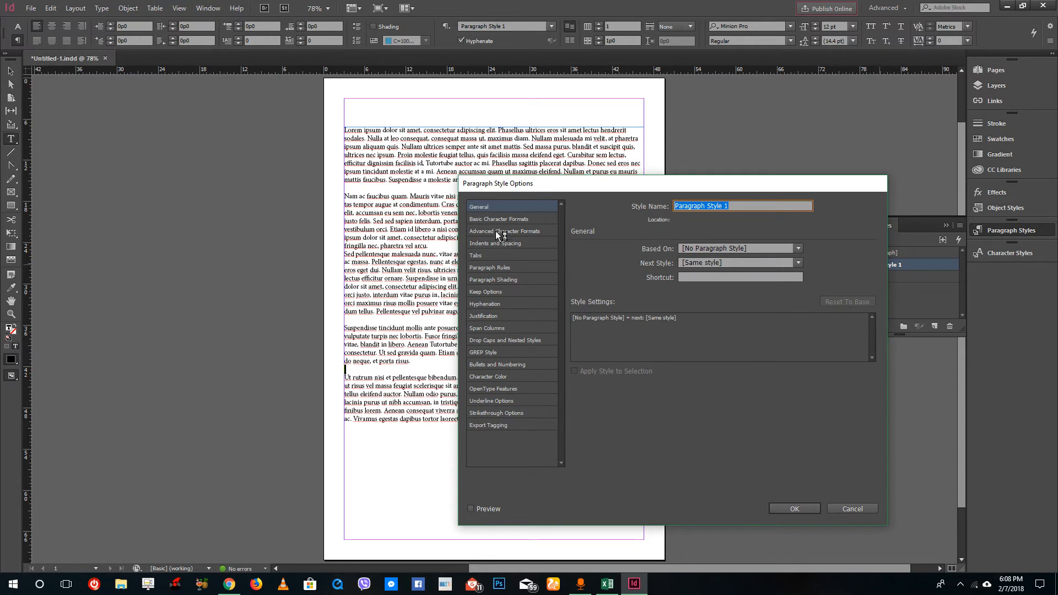
left_click(512, 269)
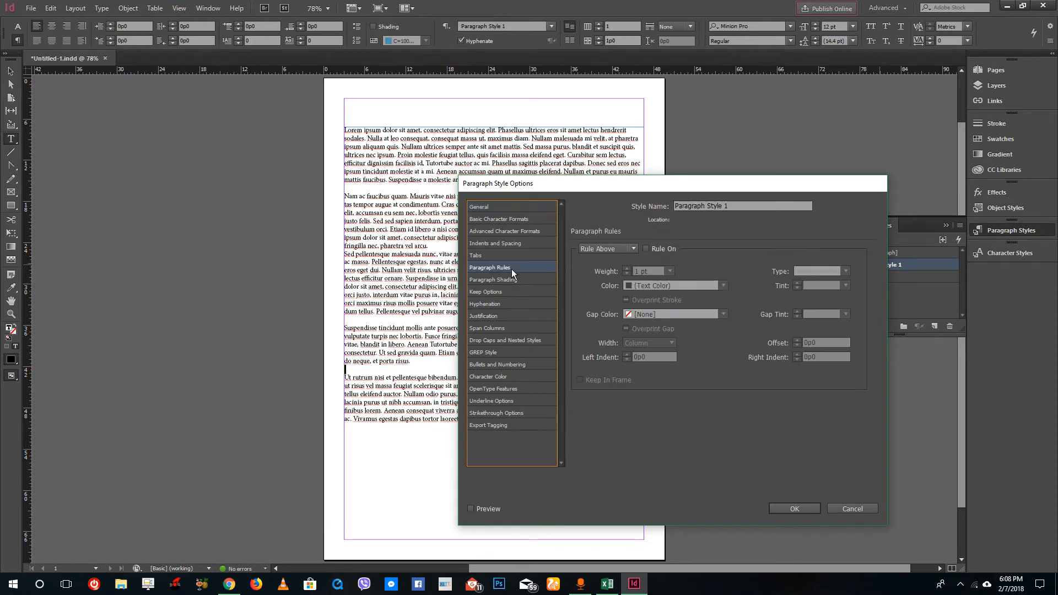
left_click(494, 244)
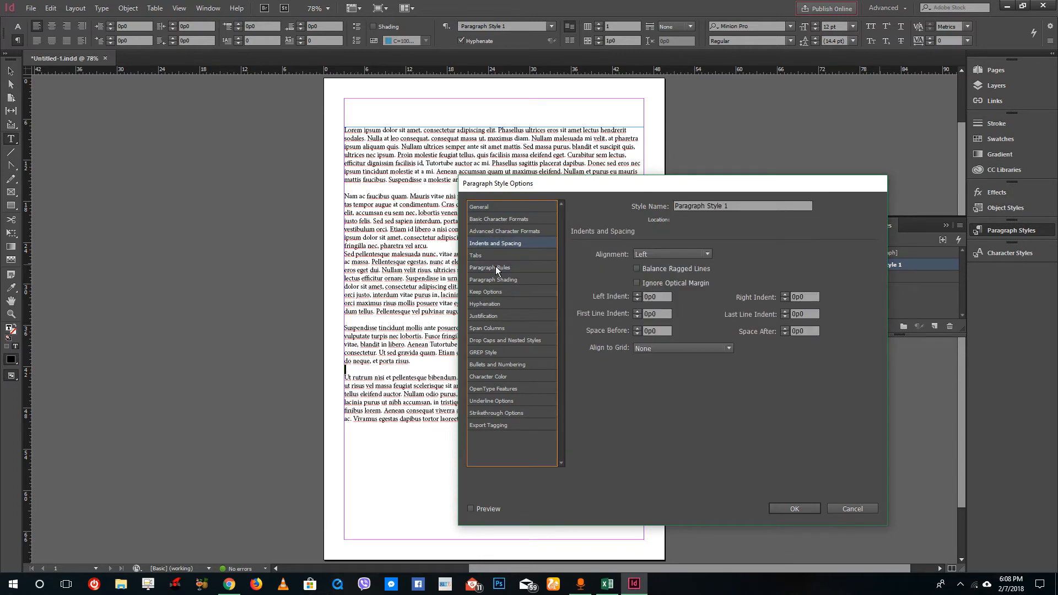
left_click(496, 269)
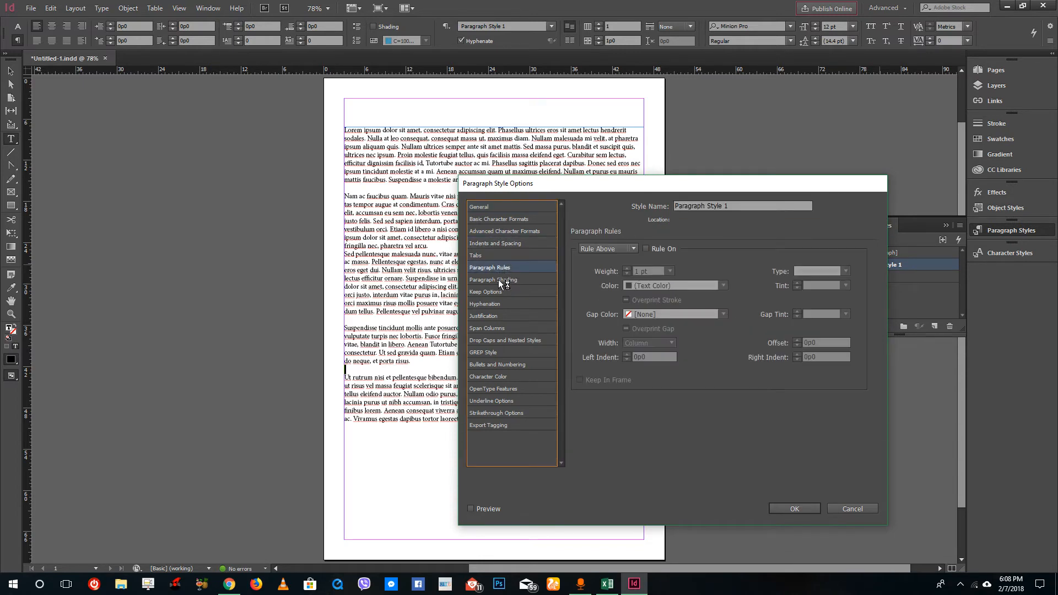
left_click(511, 341)
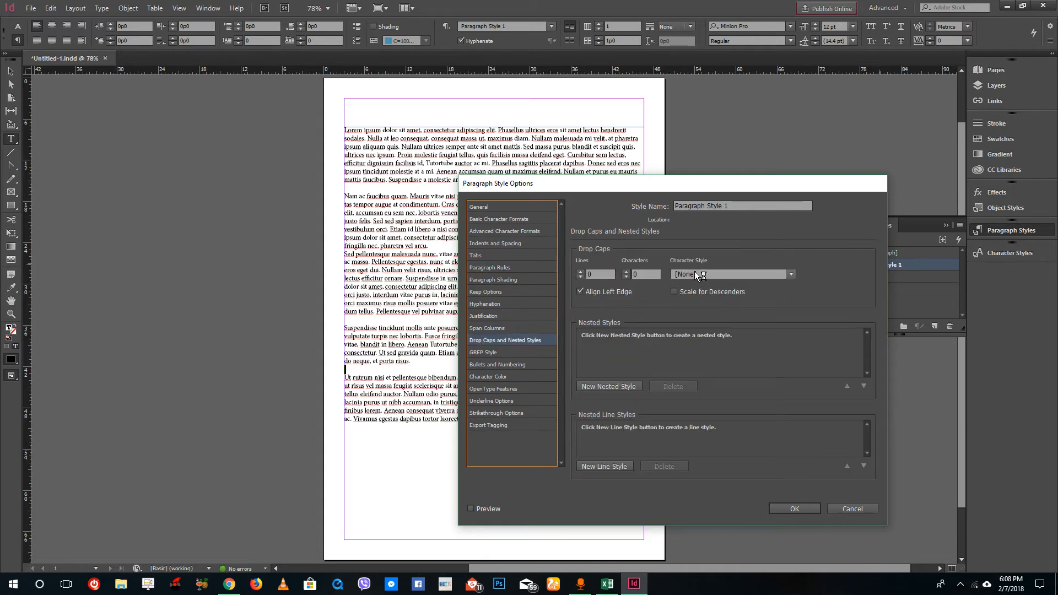
double_click(597, 274)
type("1")
key("Tab")
left_click_drag(594, 275, 566, 276)
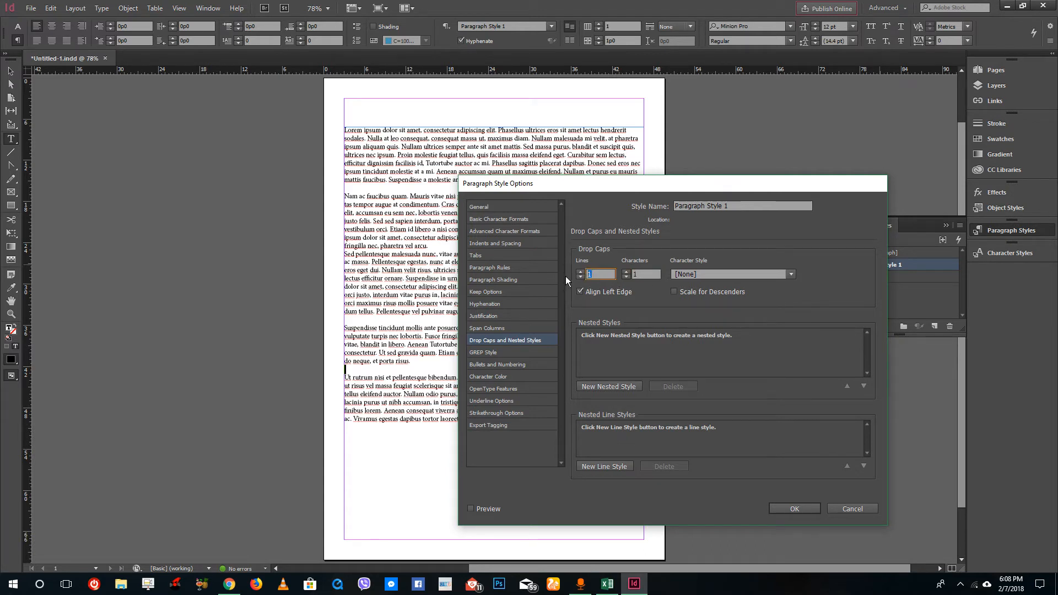
type("2")
left_click(646, 275)
- Set the new style's font family to Myriad Pro and confirm the style options
left_click(511, 232)
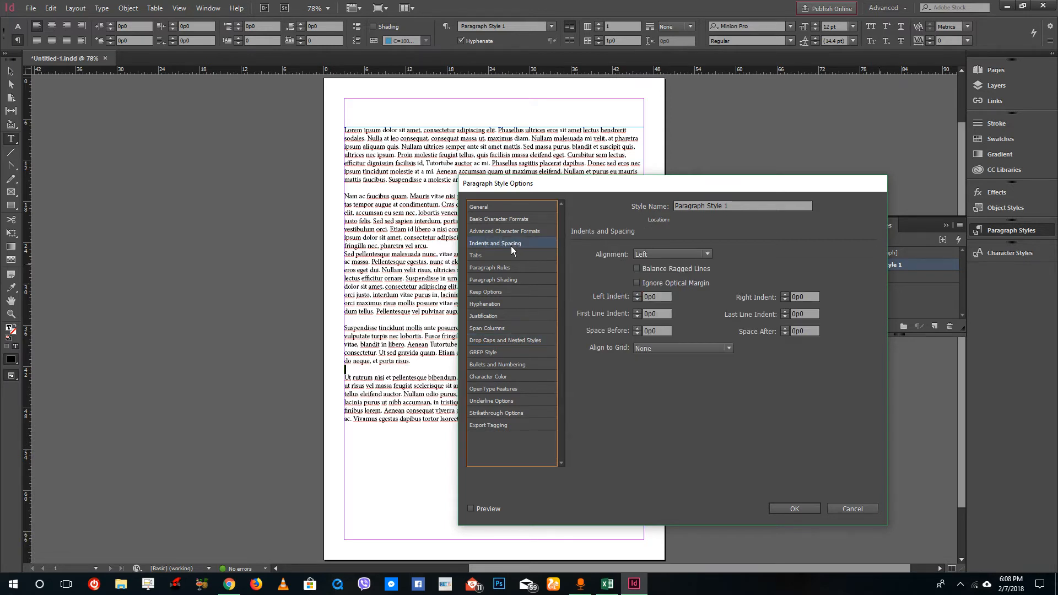
left_click(518, 220)
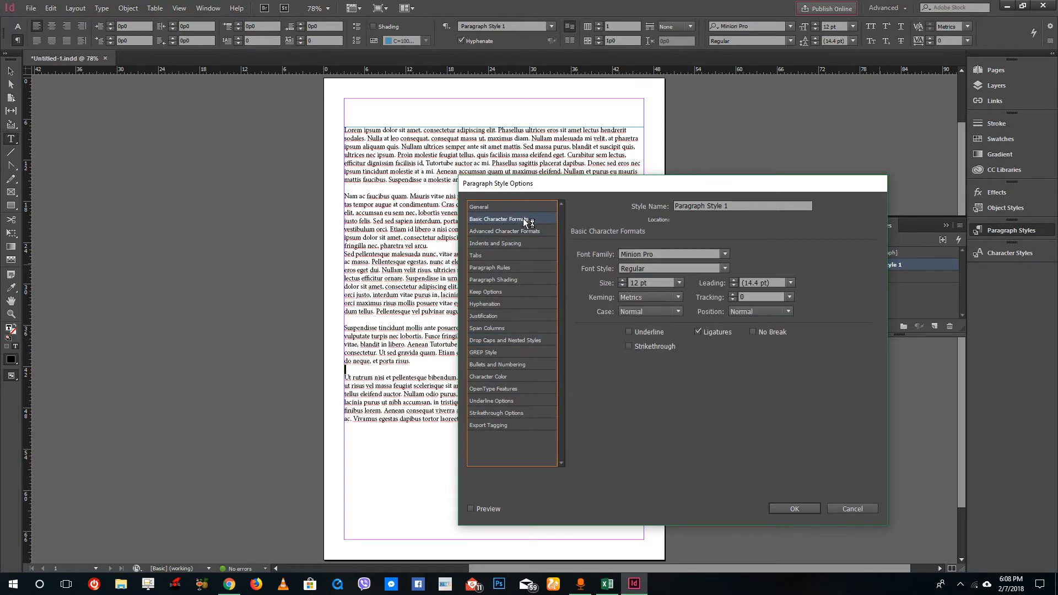
left_click(724, 255)
scroll(675, 287, "up", 5)
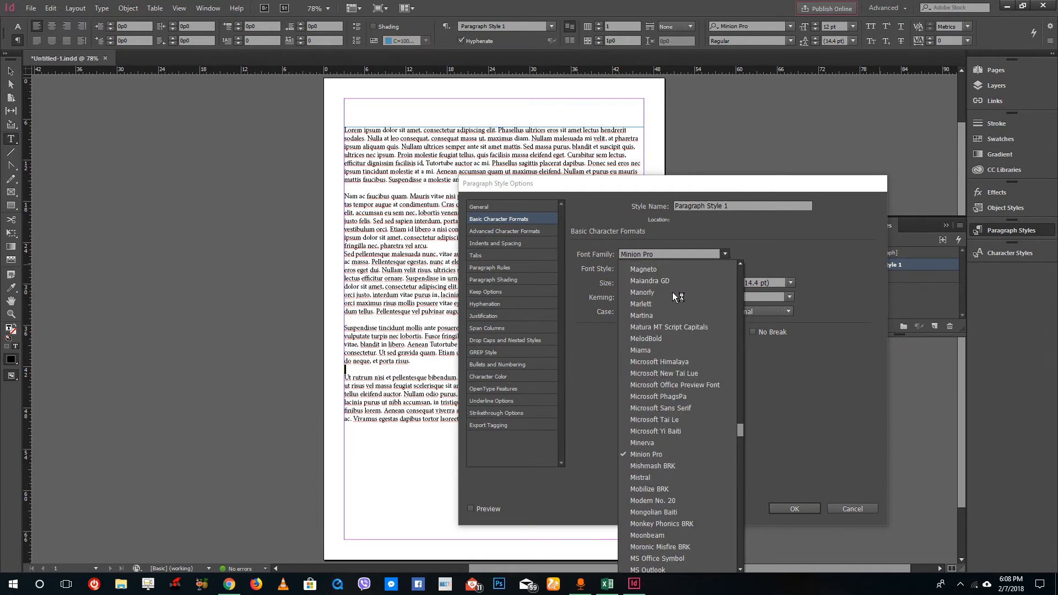
scroll(675, 408, "down", 8)
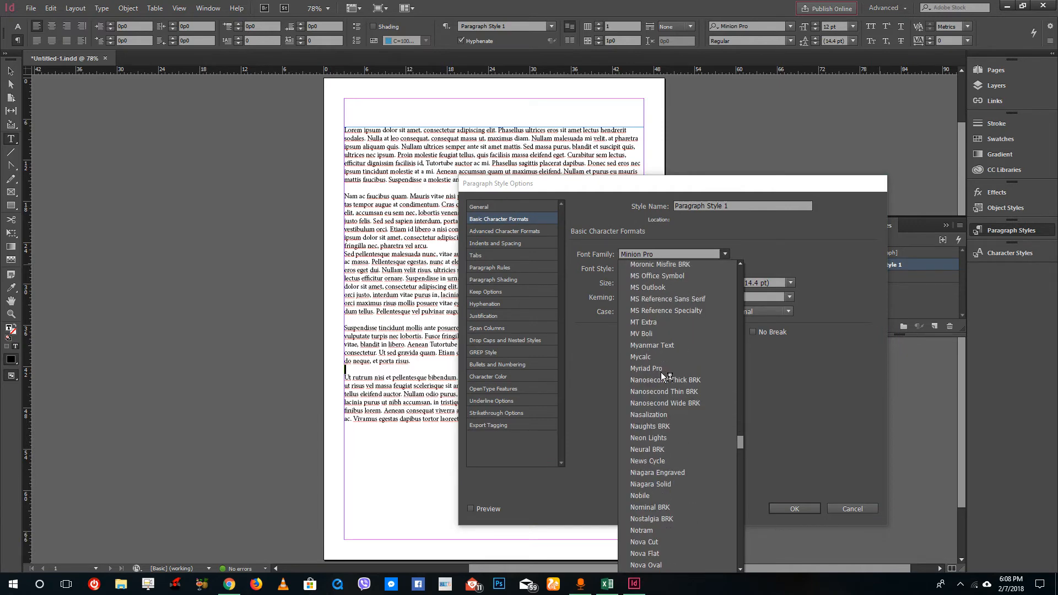
scroll(671, 338, "up", 8)
left_click(664, 253)
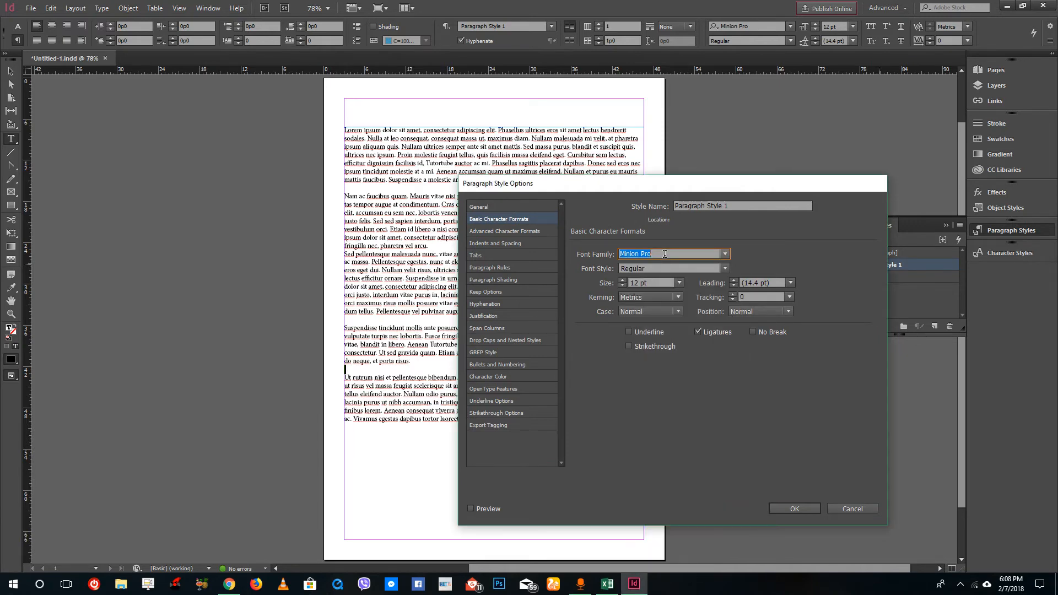
type("Myriad")
left_click(793, 509)
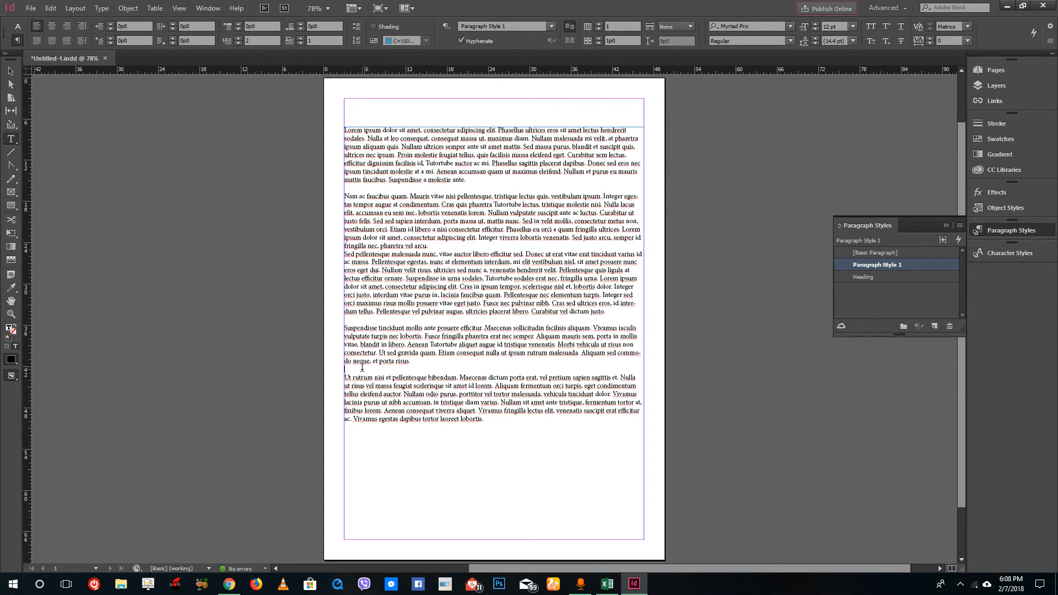
- Apply Paragraph Style 1 to the last paragraph
key("BackSpace")
key("Return")
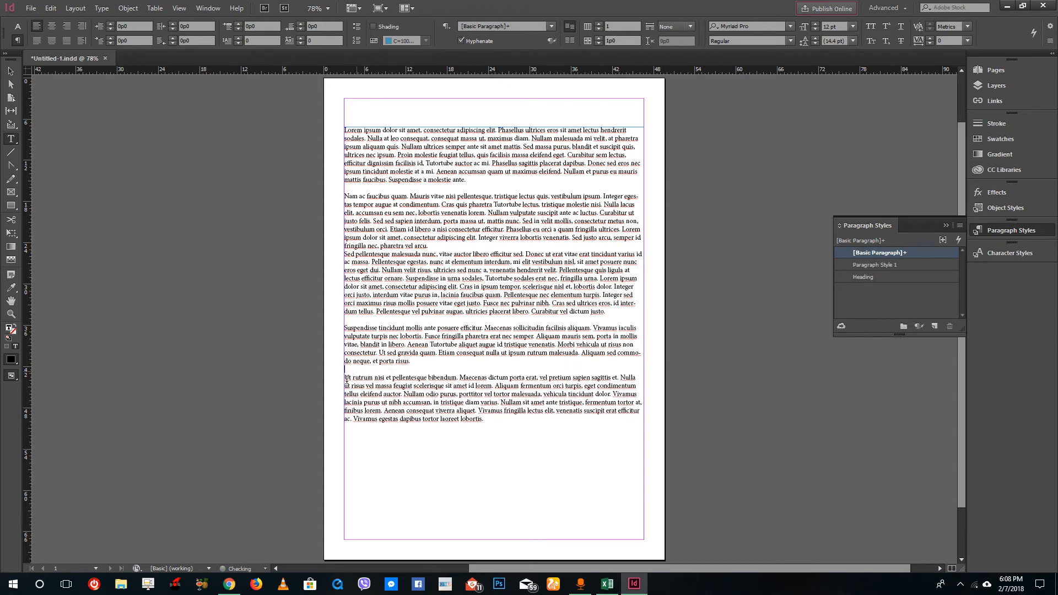
left_click(360, 379)
left_click(877, 266)
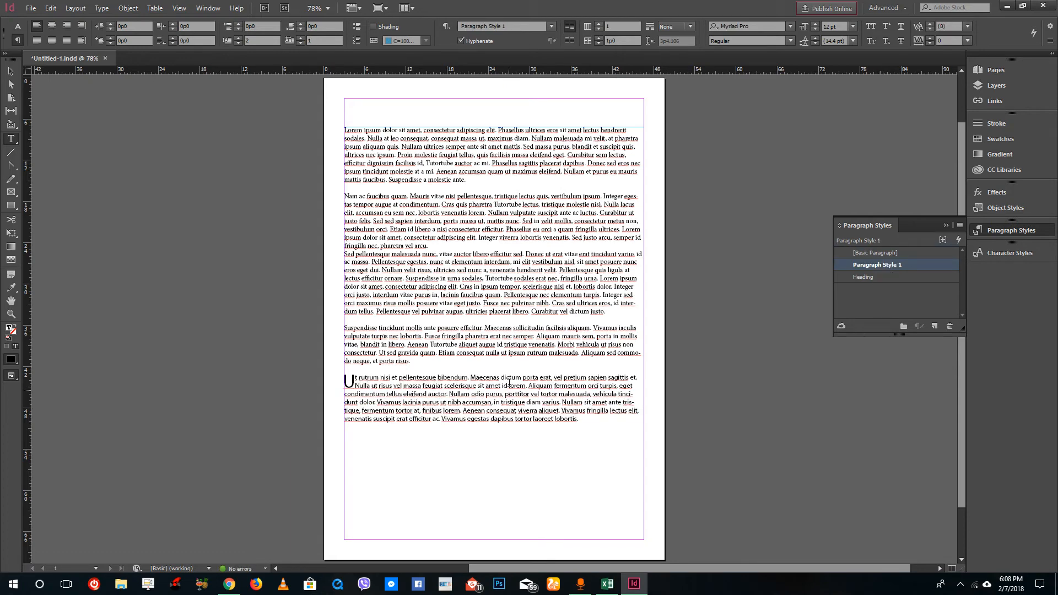
- Apply Paragraph Style 1 to the third and fourth paragraphs, adding a paragraph break before the third
left_click(537, 290)
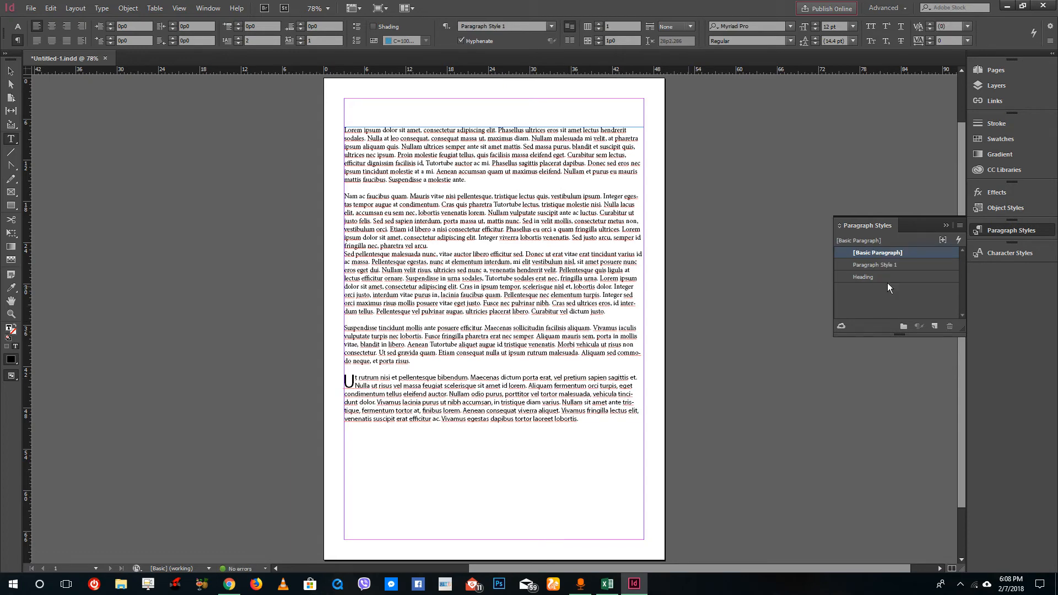
left_click(877, 265)
left_click(447, 246)
key("Return")
left_click(522, 368)
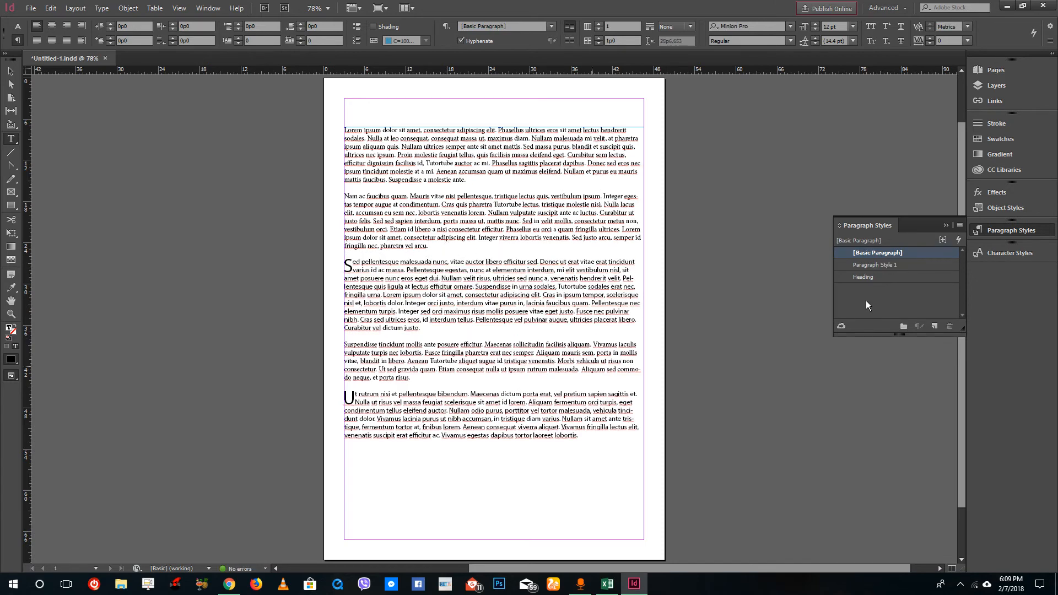
left_click(876, 265)
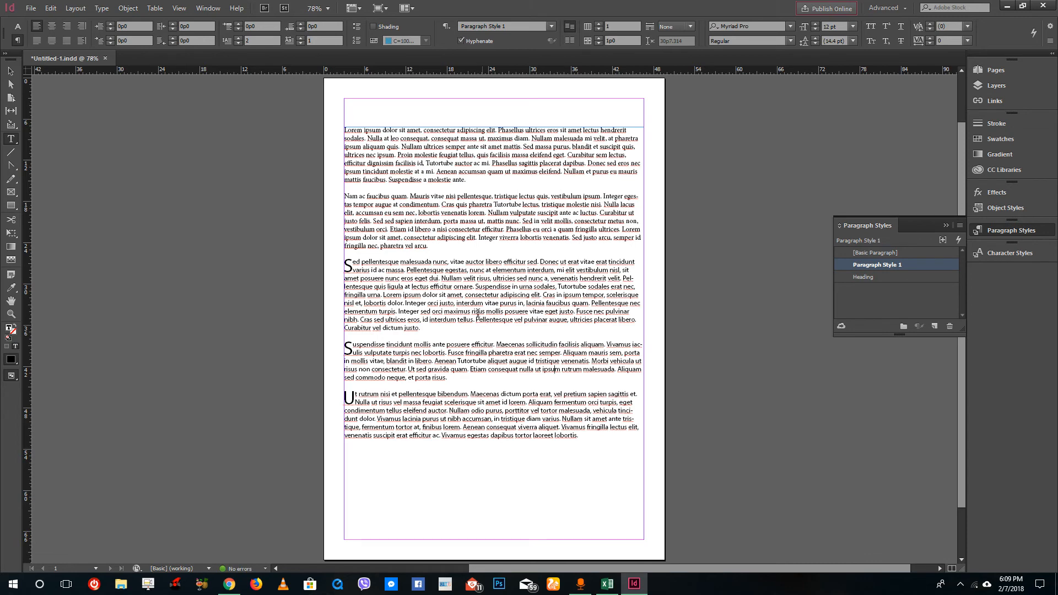
- Apply Paragraph Style 1 to the first and second paragraphs
left_click(491, 224)
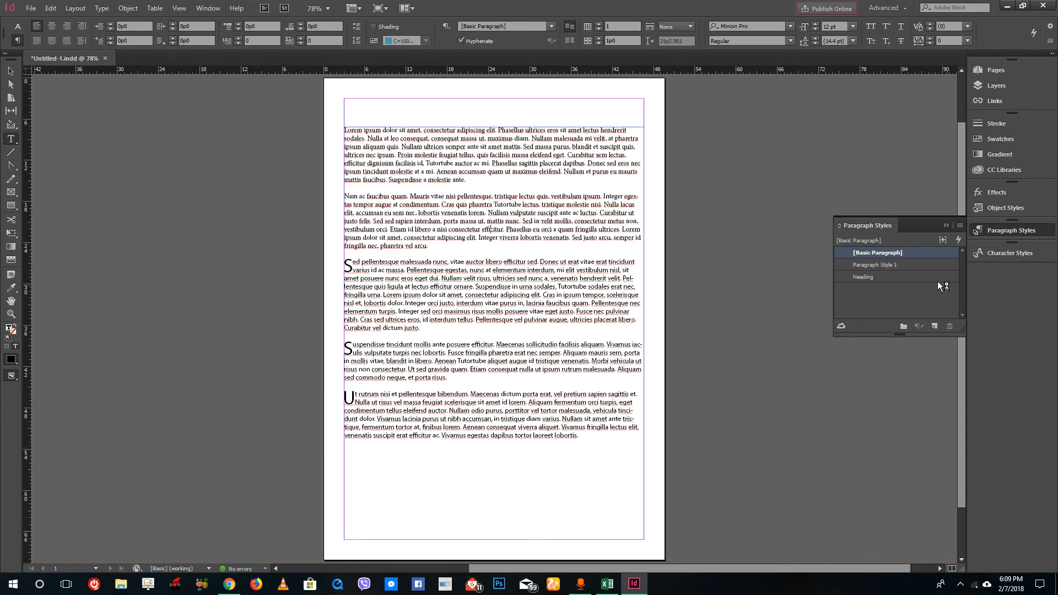
left_click(876, 264)
left_click(856, 252)
left_click(881, 264)
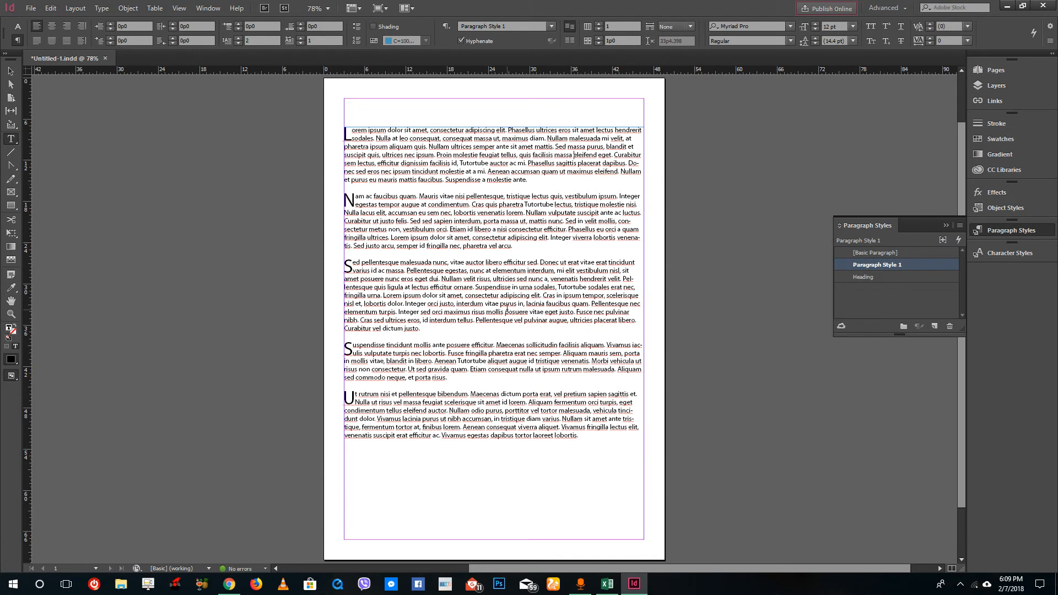
- Insert a new first line reading "This is the title" above the first paragraph
left_click(349, 133)
key("Left")
key("Return")
type("This is the title")
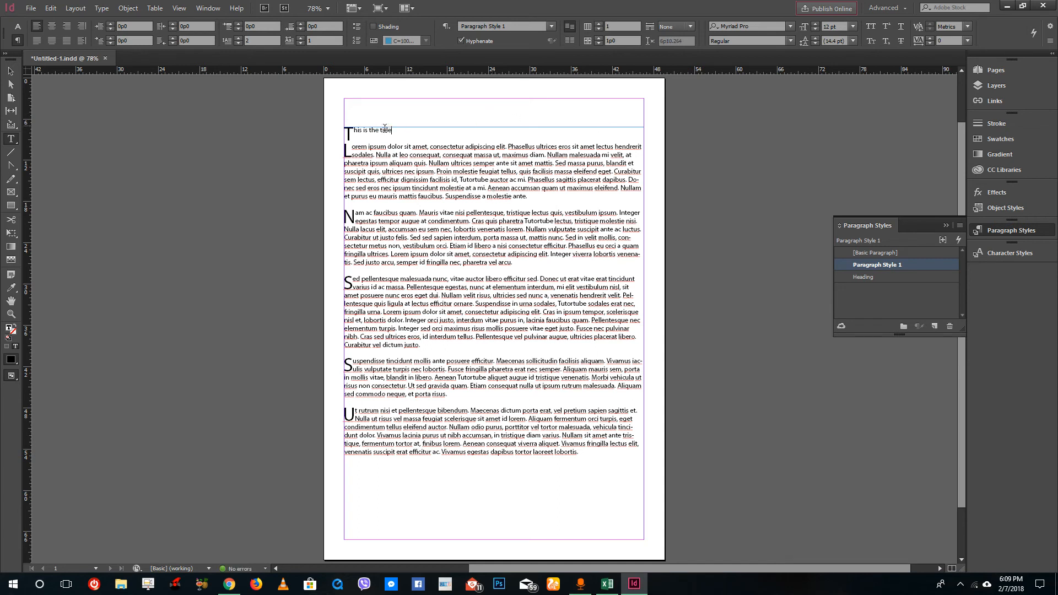
- Apply the Heading paragraph style to the title line
left_click(875, 277)
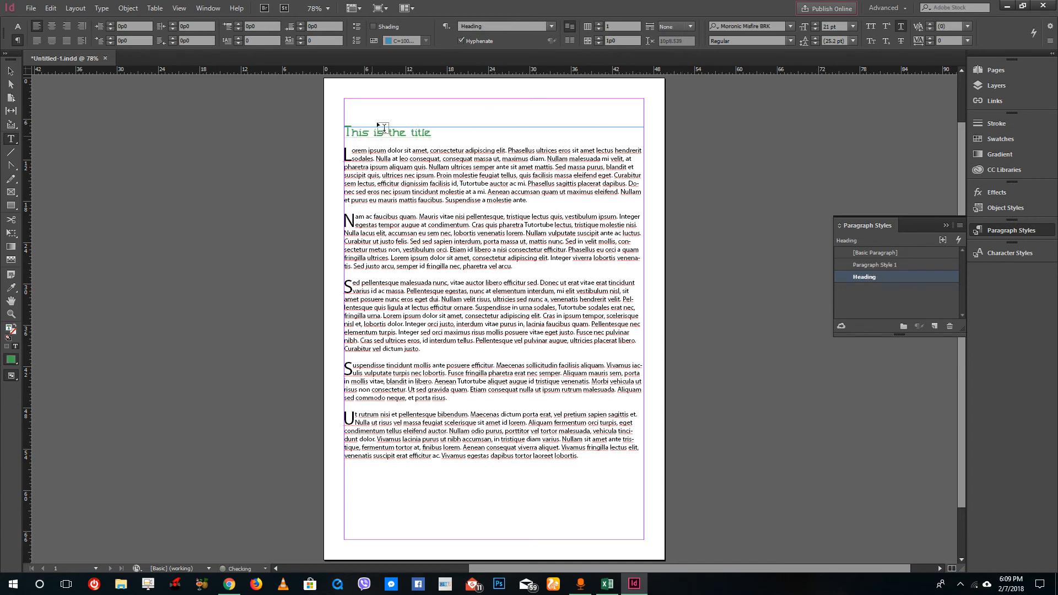
left_click(435, 140)
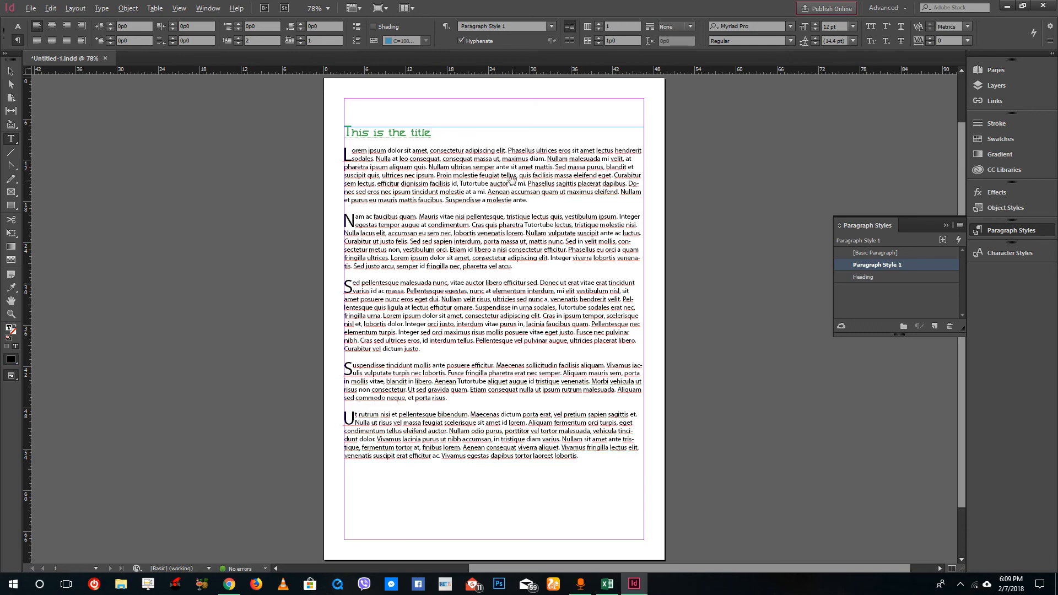
scroll(512, 181, "up", 3)
scroll(514, 183, "down", 3)
scroll(512, 182, "up", 1)
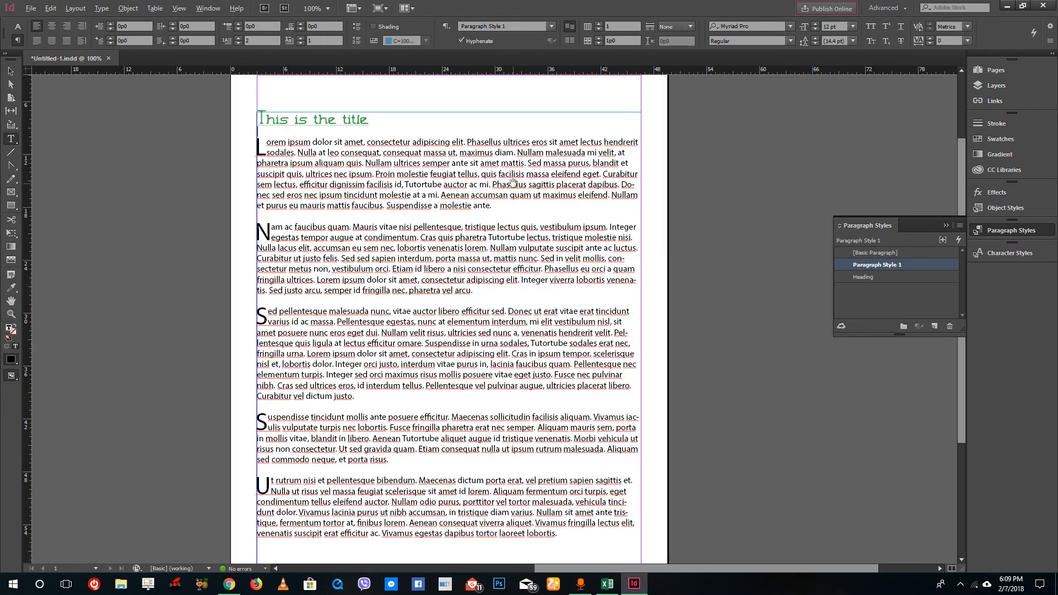